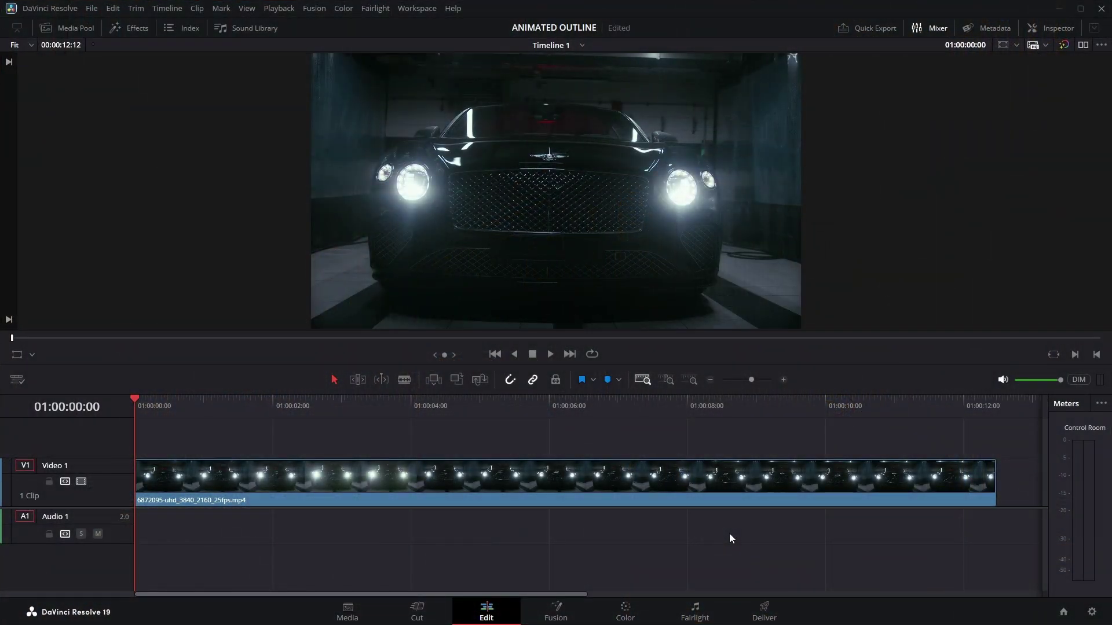
Step: On the Fusion page, add a Planar Tracker node after MediaIn1 and set its reference time at frame 0
{"action": "left_click", "coordinate": [561, 616]}
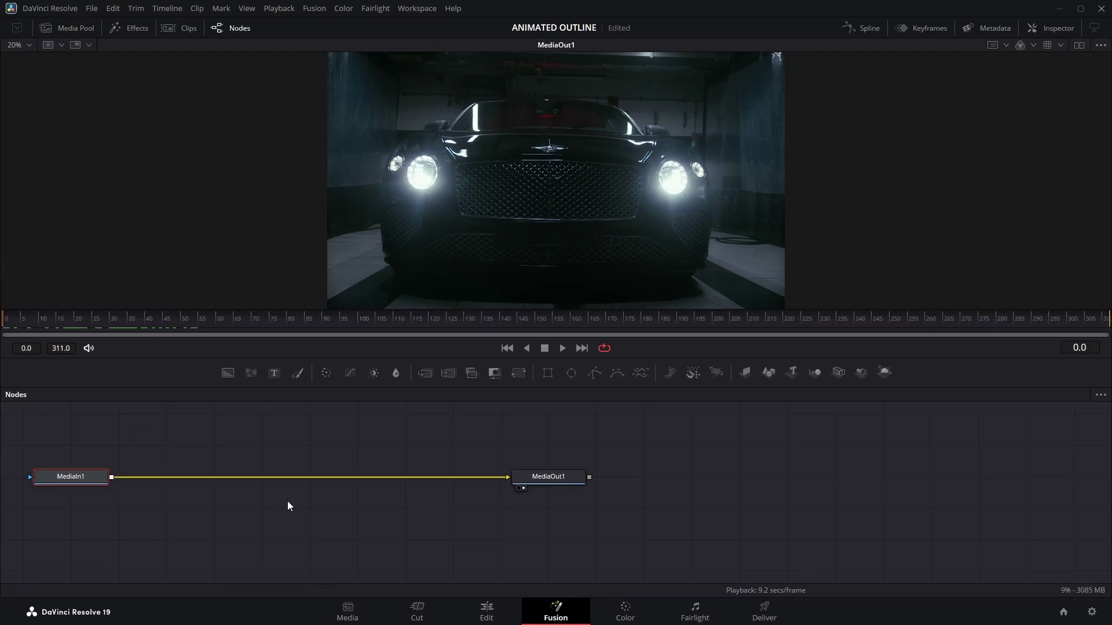
{"action": "key", "text": "shift+space"}
{"action": "type", "text": "Soft Glow"}
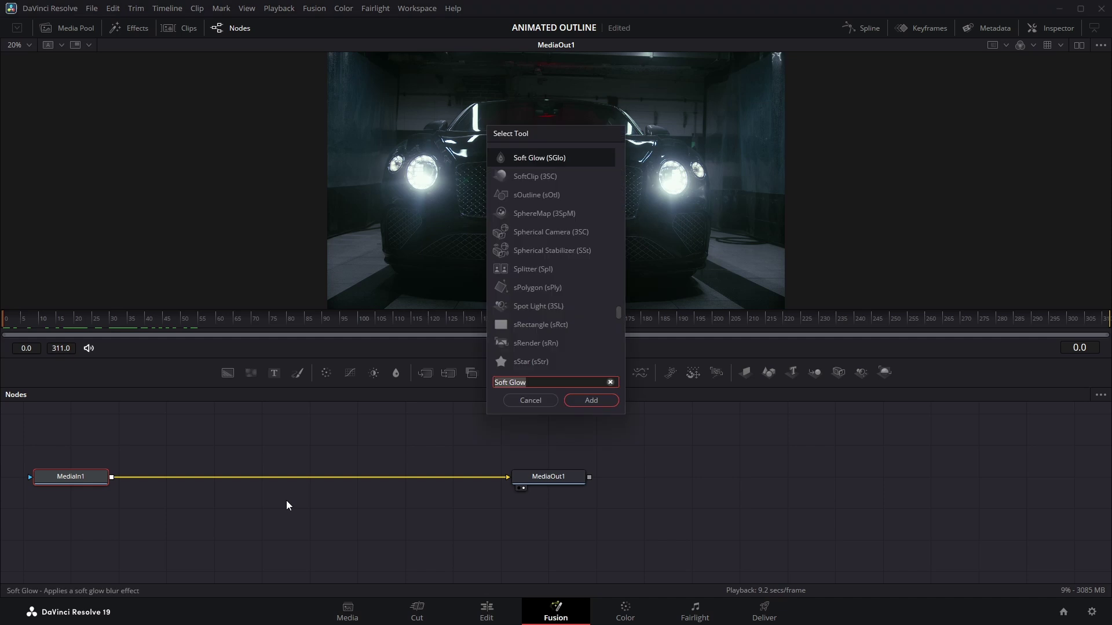
{"action": "key", "text": "BackSpace"}
{"action": "key", "text": "BackSpace"}
{"action": "key", "text": "BackSpace"}
{"action": "key", "text": "BackSpace"}
{"action": "key", "text": "BackSpace"}
{"action": "key", "text": "BackSpace"}
{"action": "key", "text": "BackSpace"}
{"action": "key", "text": "BackSpace"}
{"action": "key", "text": "BackSpace"}
{"action": "type", "text": "plan"}
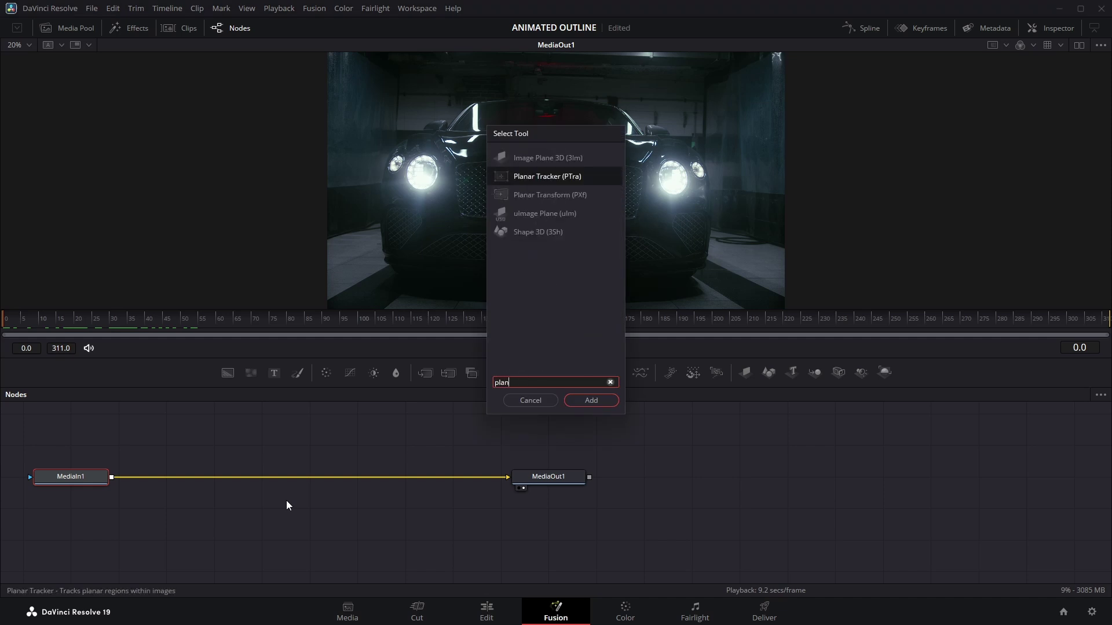
{"action": "left_click", "coordinate": [599, 405]}
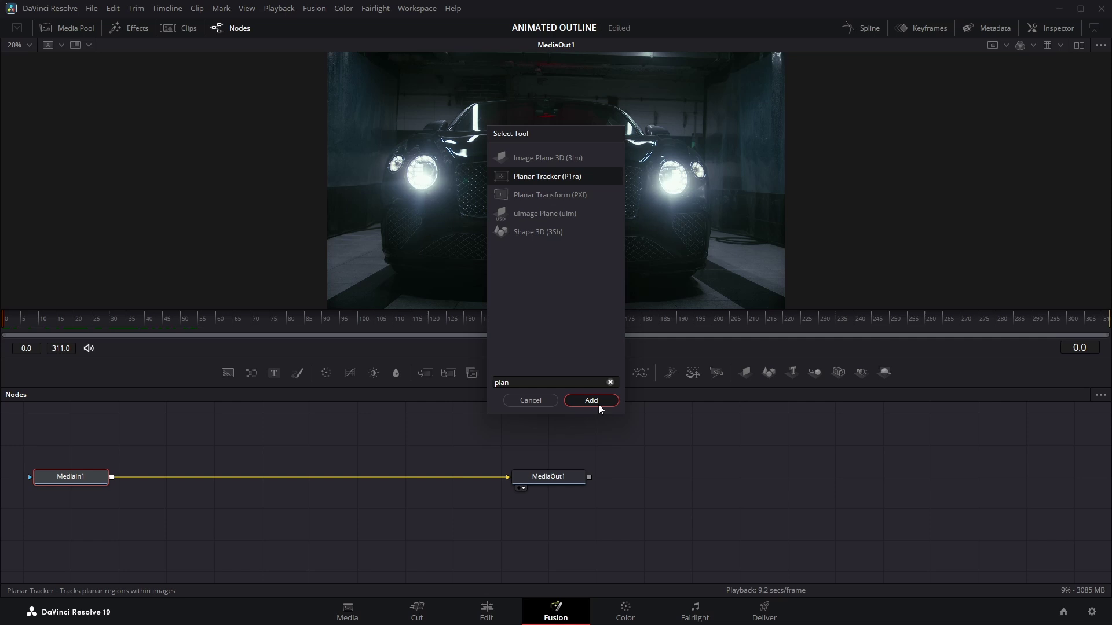
{"action": "left_click", "coordinate": [1067, 31]}
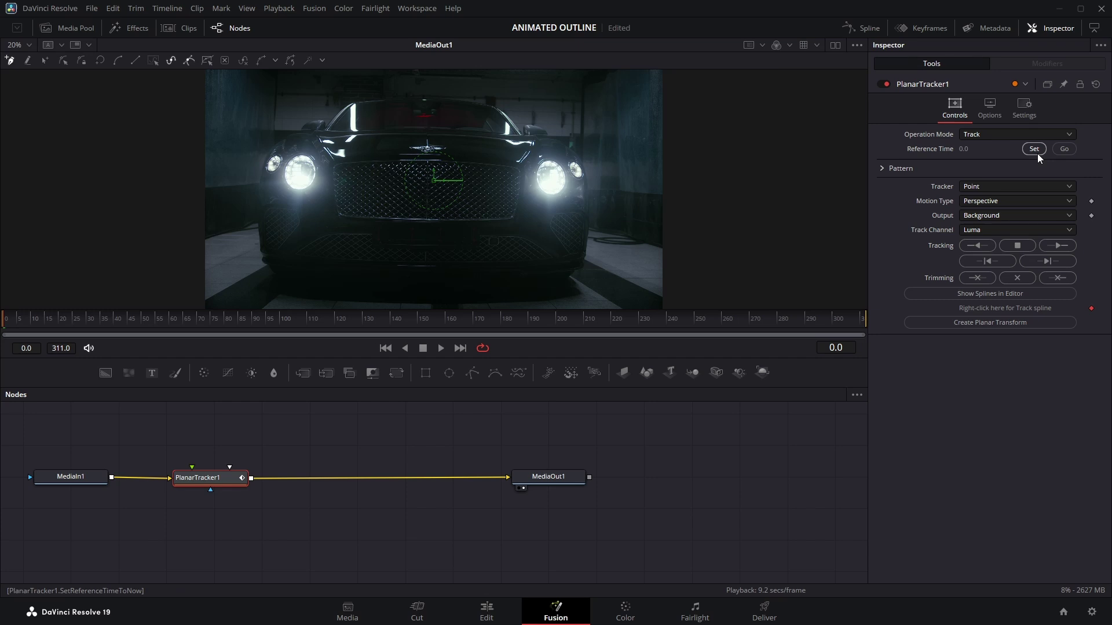
Step: Draw a closed tracking outline around the car's front grille for the planar tracker
{"action": "scroll", "coordinate": [371, 247], "scroll_direction": "up", "scroll_amount": 2}
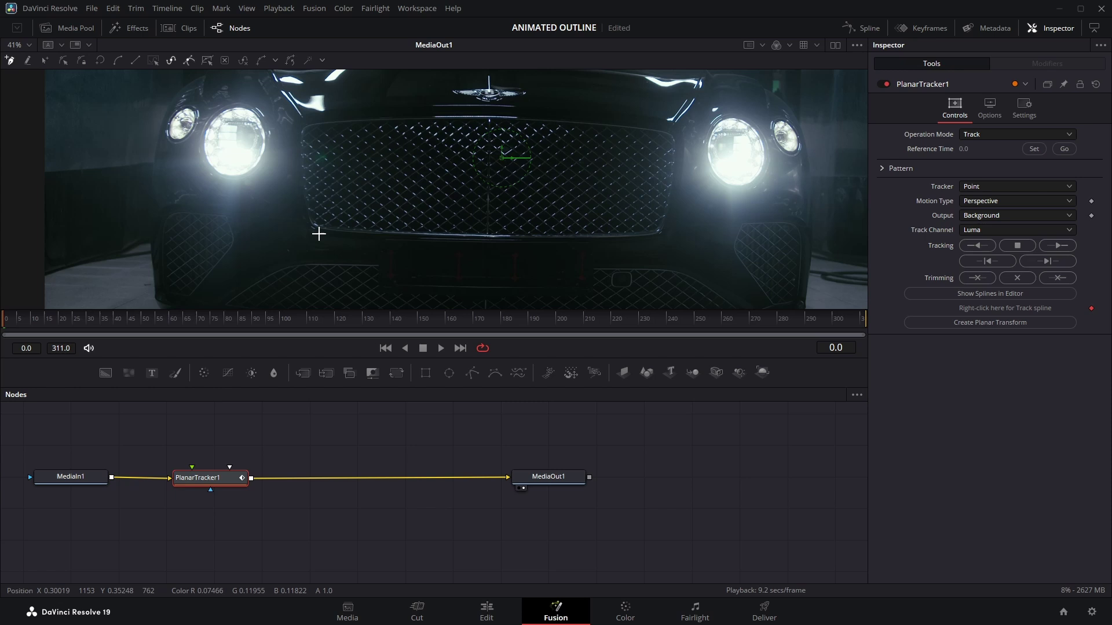
{"action": "left_click", "coordinate": [316, 232]}
{"action": "left_click", "coordinate": [418, 242]}
{"action": "left_click", "coordinate": [497, 247]}
{"action": "left_click", "coordinate": [579, 247]}
{"action": "left_click", "coordinate": [626, 245]}
{"action": "left_click", "coordinate": [650, 244]}
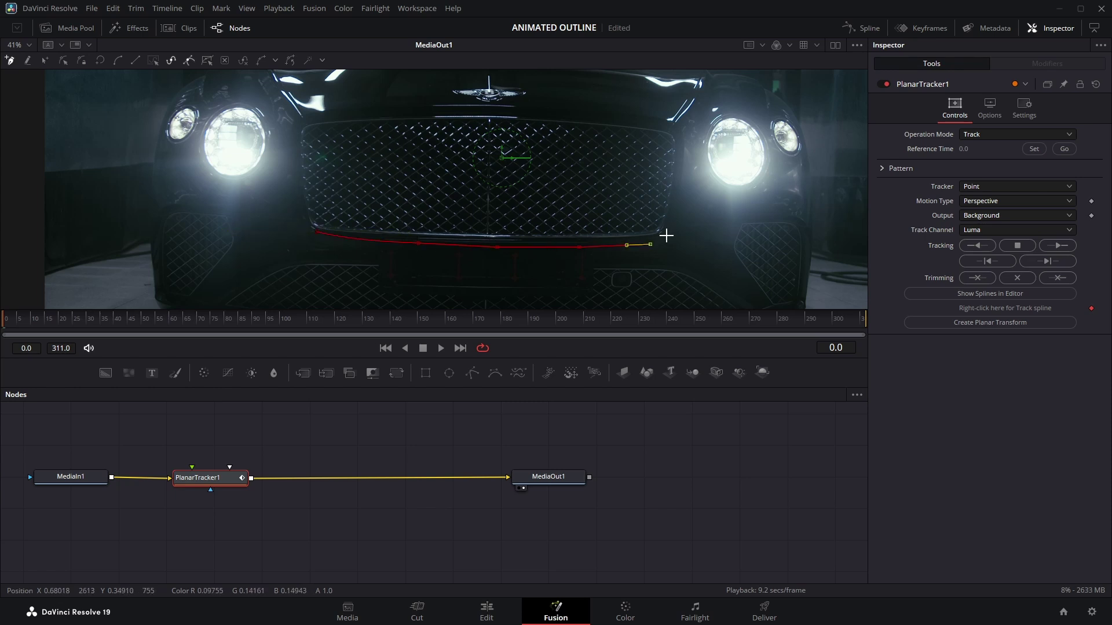
{"action": "left_click", "coordinate": [667, 235]}
{"action": "left_click", "coordinate": [678, 175]}
{"action": "left_click", "coordinate": [675, 131]}
{"action": "left_click", "coordinate": [612, 119]}
{"action": "left_click", "coordinate": [539, 113]}
{"action": "left_click", "coordinate": [476, 111]}
{"action": "left_click", "coordinate": [425, 113]}
{"action": "left_click", "coordinate": [399, 113]}
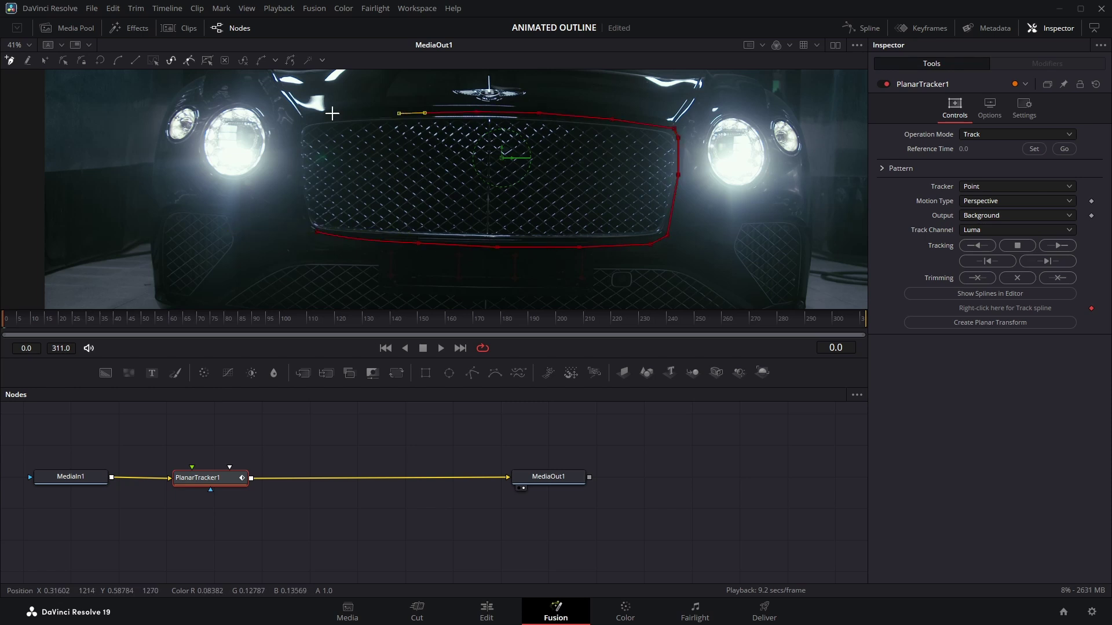
{"action": "left_click", "coordinate": [333, 113]}
{"action": "left_click", "coordinate": [295, 122]}
{"action": "left_click", "coordinate": [293, 141]}
{"action": "left_click", "coordinate": [296, 170]}
{"action": "left_click", "coordinate": [298, 192]}
{"action": "left_click", "coordinate": [306, 225]}
{"action": "left_click", "coordinate": [315, 231]}
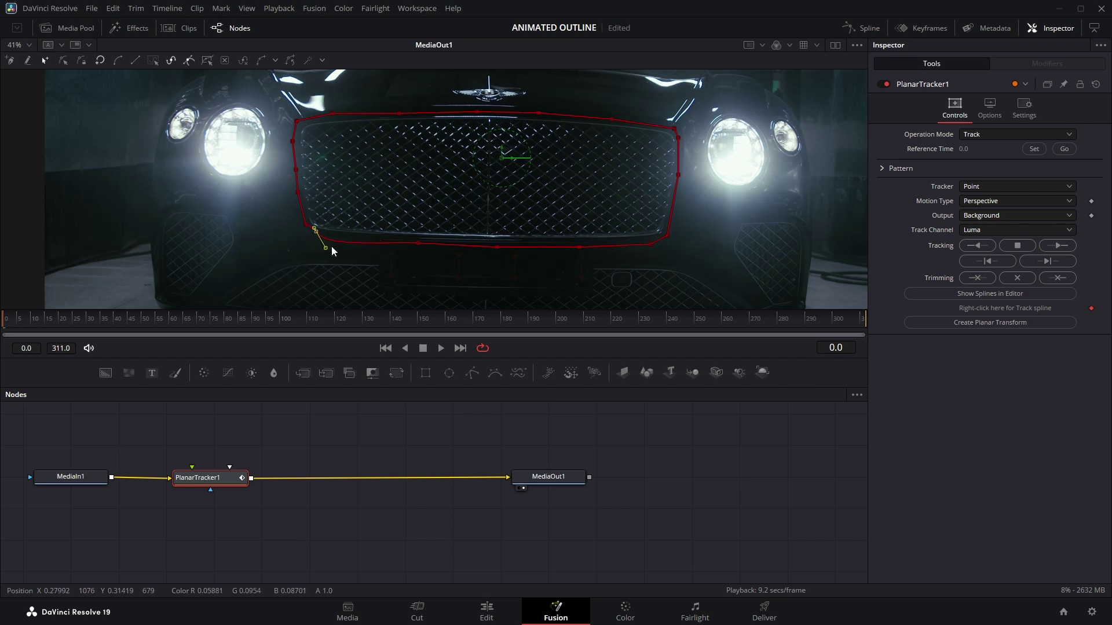
{"action": "left_click_drag", "start_coordinate": [331, 247], "coordinate": [337, 238]}
Step: Track the grille forward from frame 0, stop at frame 49 and save the project
{"action": "left_click", "coordinate": [1061, 246]}
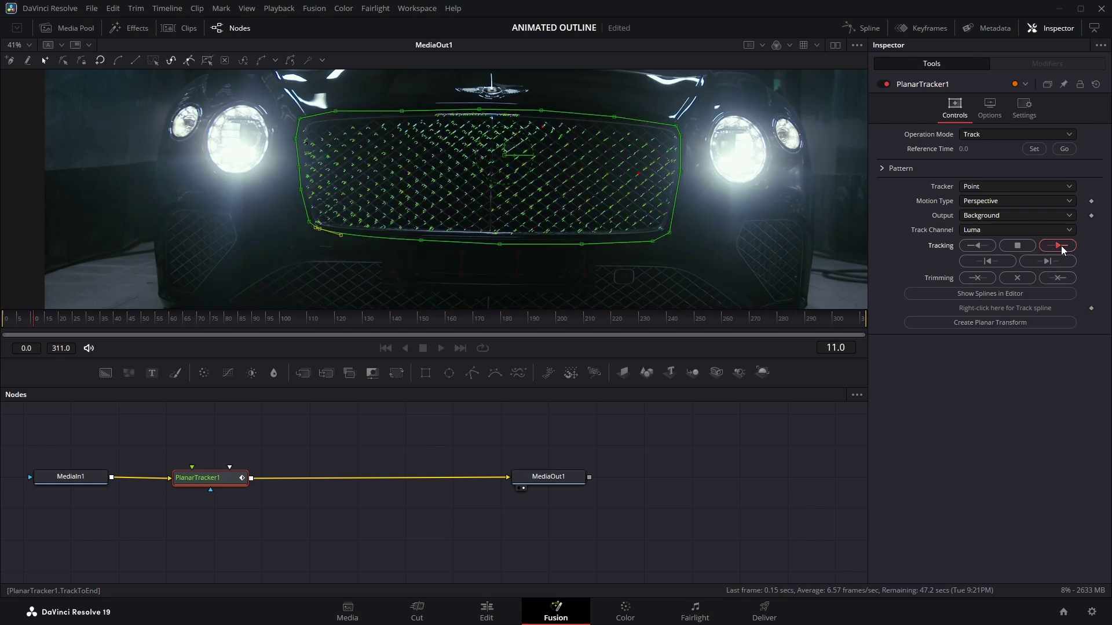
{"action": "left_click", "coordinate": [1023, 245]}
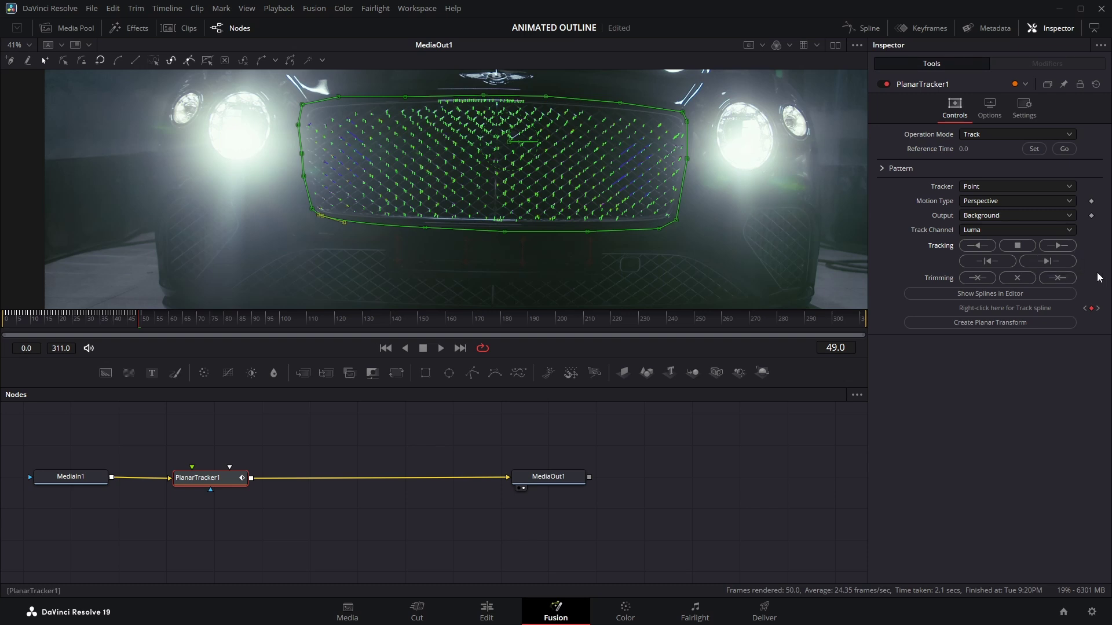
{"action": "key", "text": "ctrl+s"}
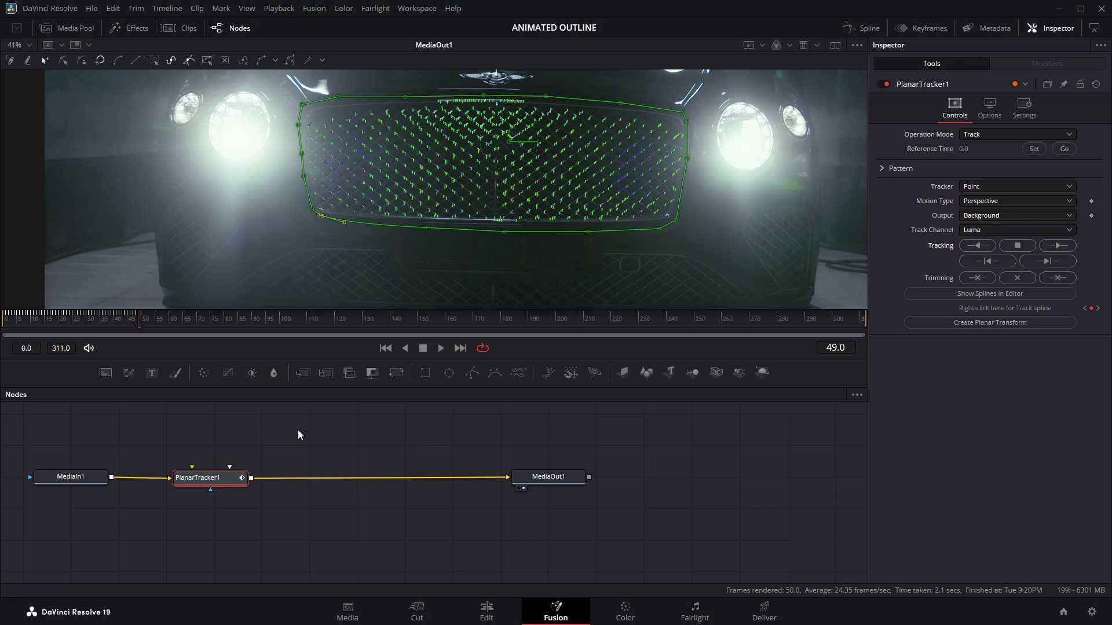
Step: Create a Planar Transform from the track and merge it over MediaIn1 in place of the planar tracker
{"action": "left_click", "coordinate": [995, 325]}
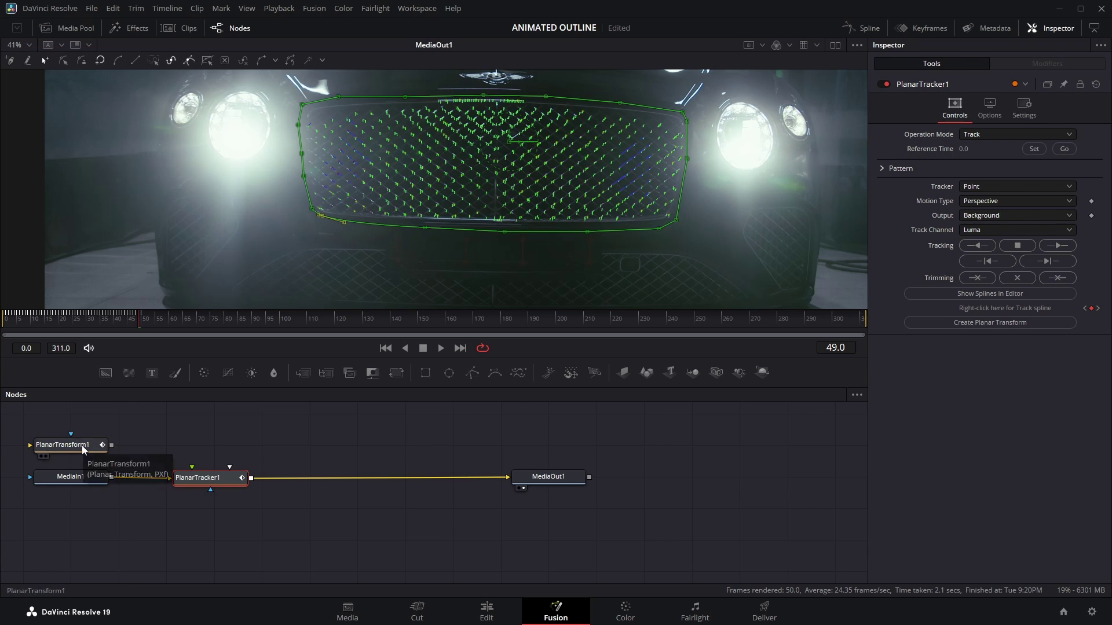
{"action": "key", "text": "Delete"}
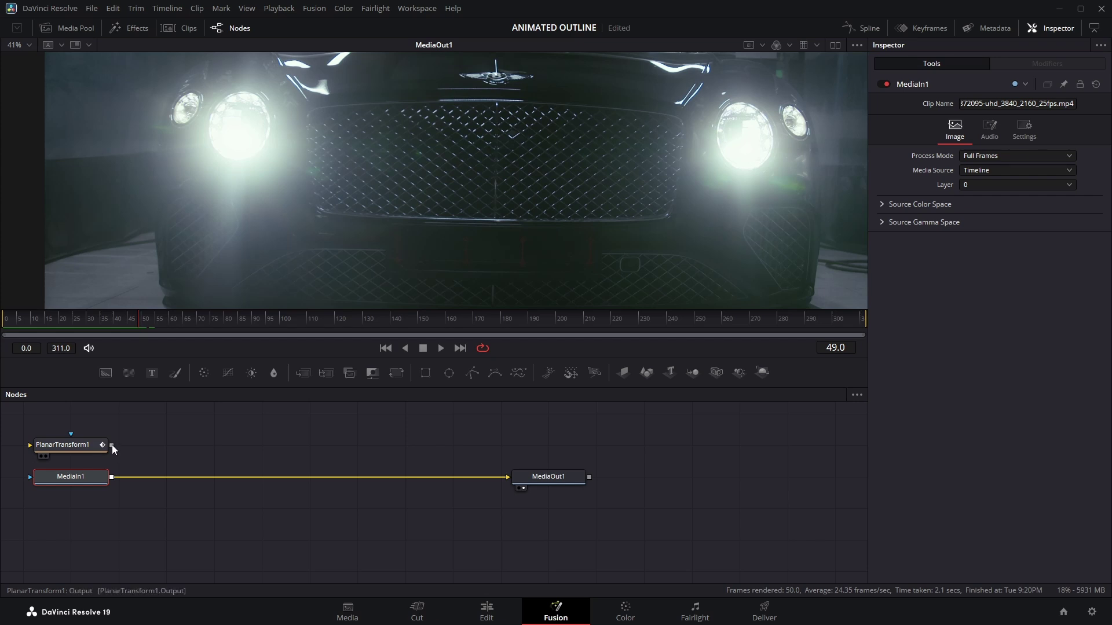
{"action": "left_click_drag", "start_coordinate": [112, 445], "coordinate": [181, 442]}
{"action": "left_click", "coordinate": [180, 443]}
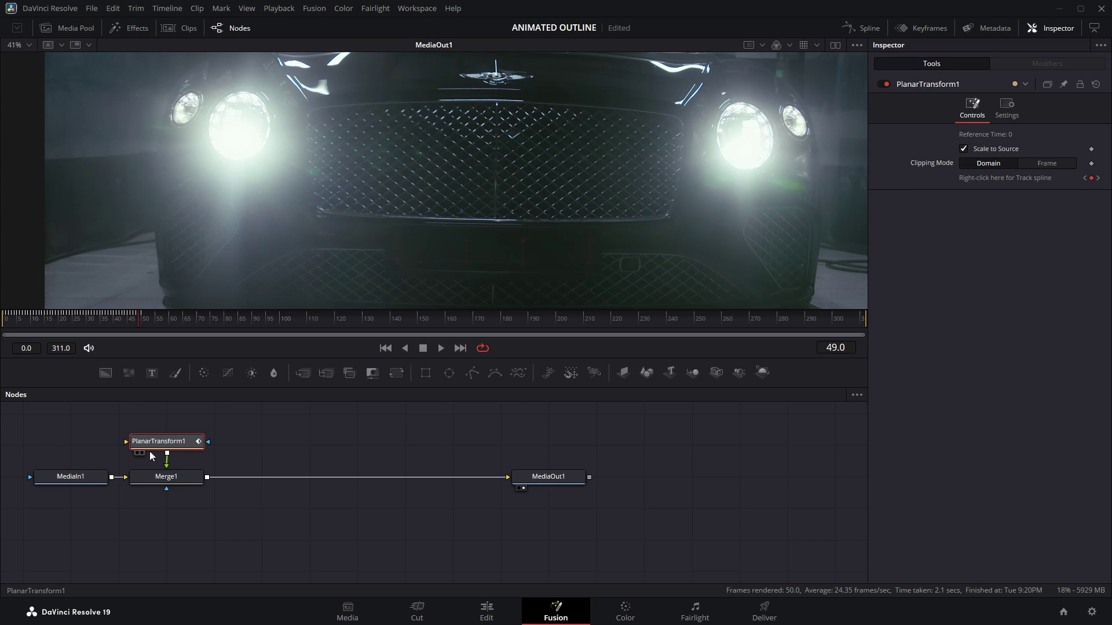
Step: Add a Background node feeding PlanarTransform1 and align it directly above that node
{"action": "scroll", "coordinate": [429, 459], "scroll_direction": "up", "scroll_amount": 3}
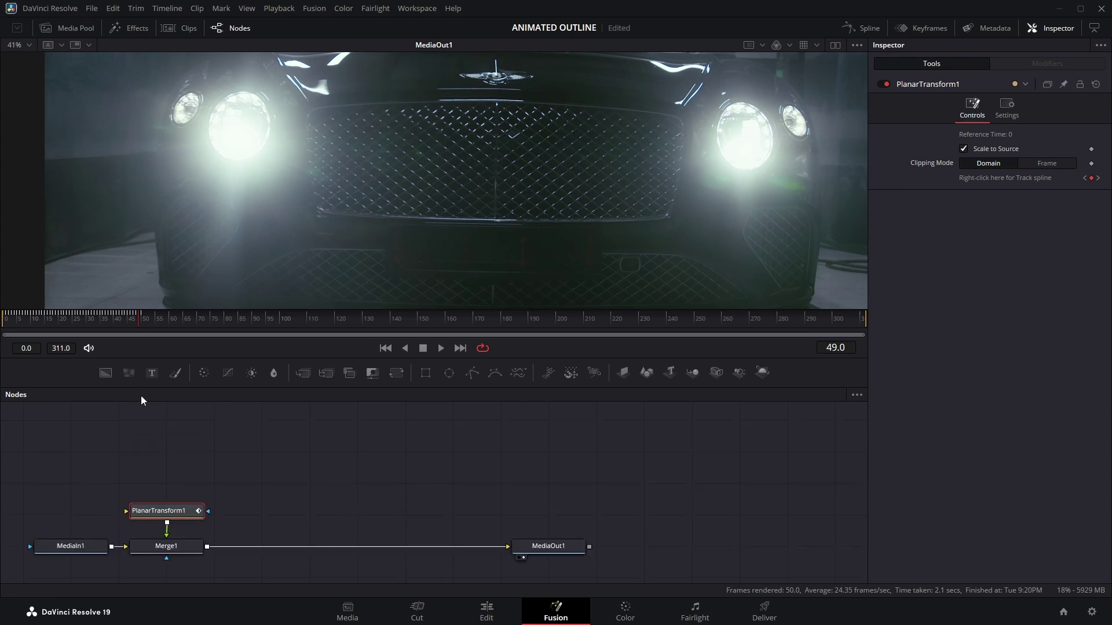
{"action": "left_click_drag", "start_coordinate": [106, 373], "coordinate": [173, 512]}
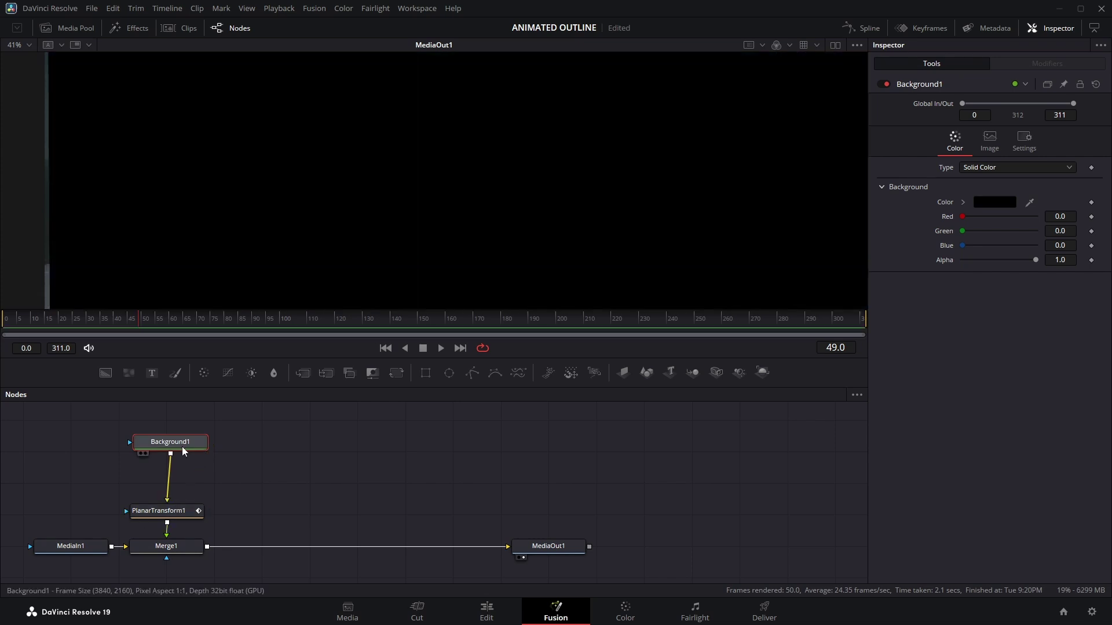
{"action": "left_click_drag", "start_coordinate": [183, 451], "coordinate": [179, 472]}
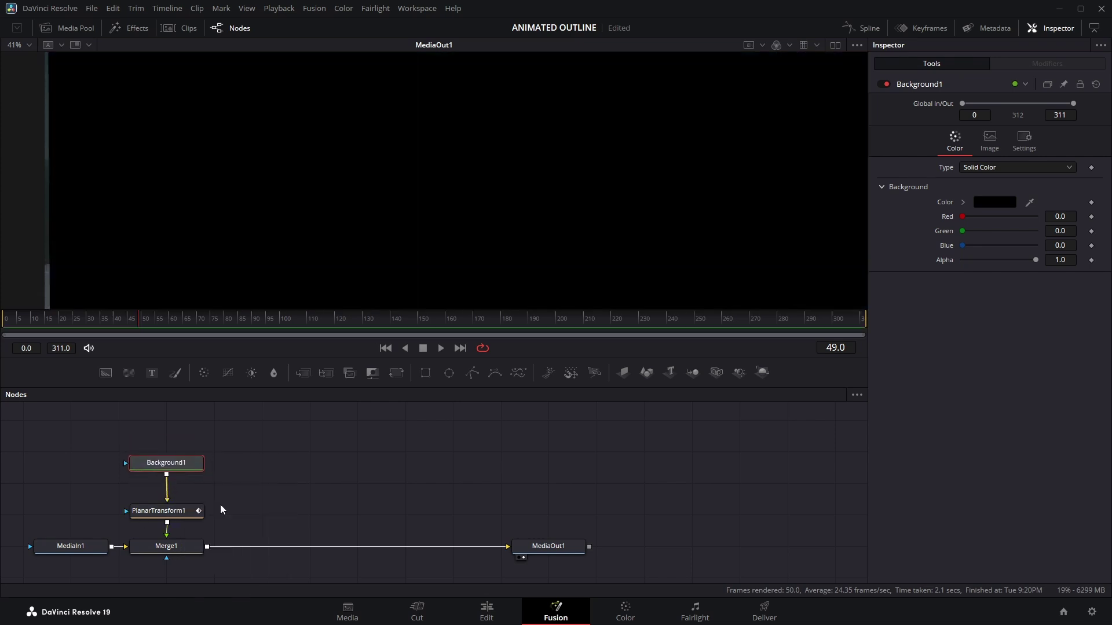
Step: Insert a Transform node between Background1 and PlanarTransform1, tidy the node layout and set the transform's size to 2.4
{"action": "left_click", "coordinate": [52, 319]}
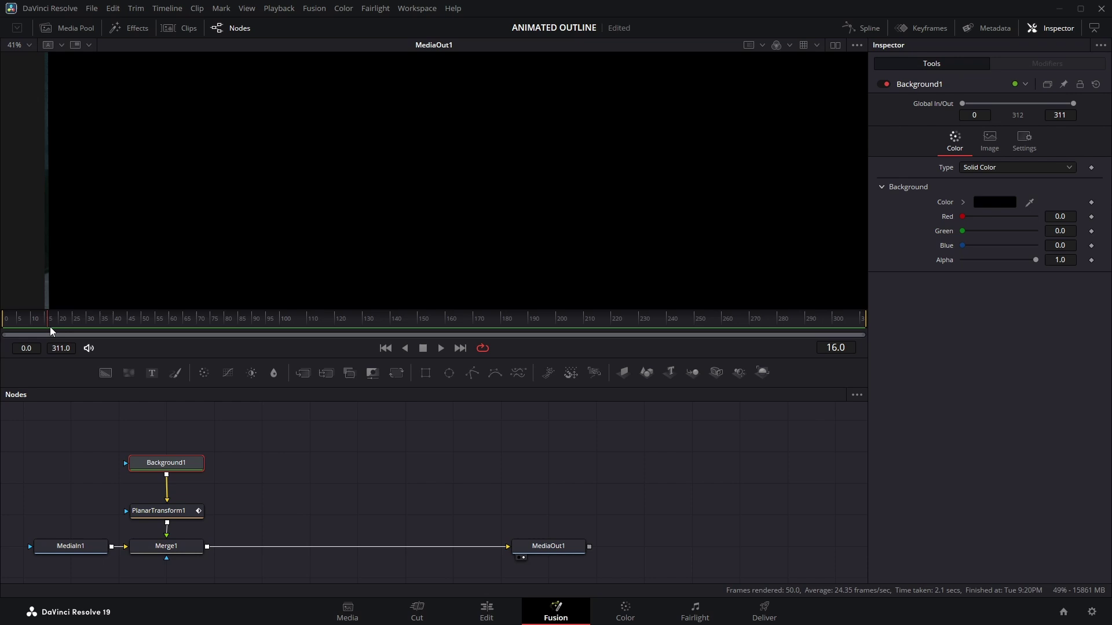
{"action": "key", "text": "shift+space"}
{"action": "type", "text": "Transform"}
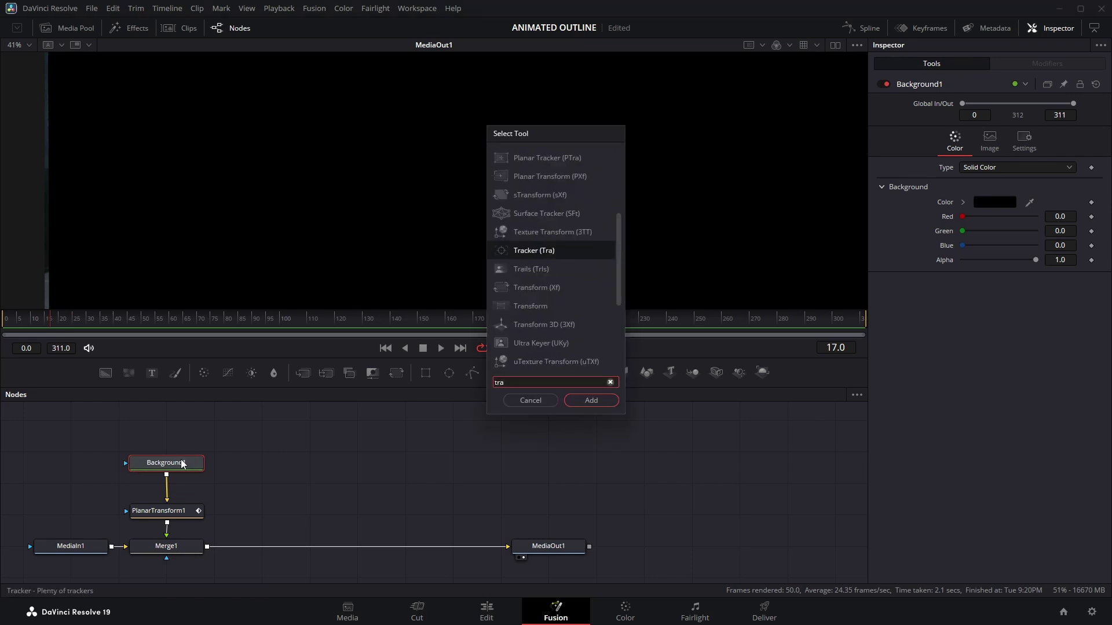
{"action": "left_click", "coordinate": [600, 403]}
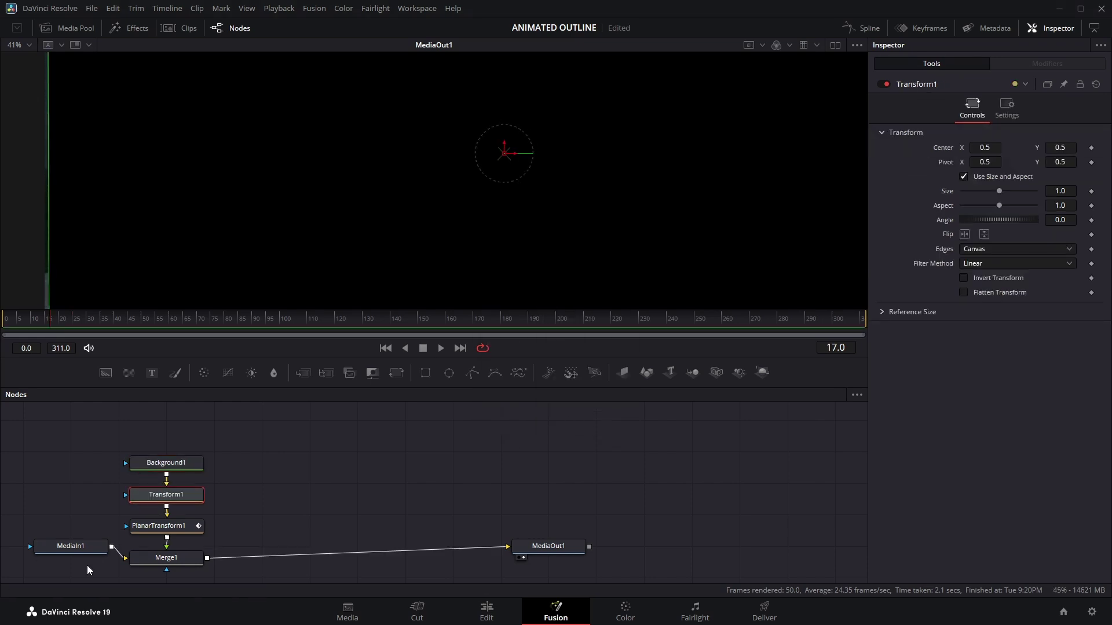
{"action": "left_click_drag", "start_coordinate": [89, 552], "coordinate": [77, 564]}
{"action": "left_click_drag", "start_coordinate": [548, 546], "coordinate": [546, 553]}
{"action": "left_click", "coordinate": [162, 496]}
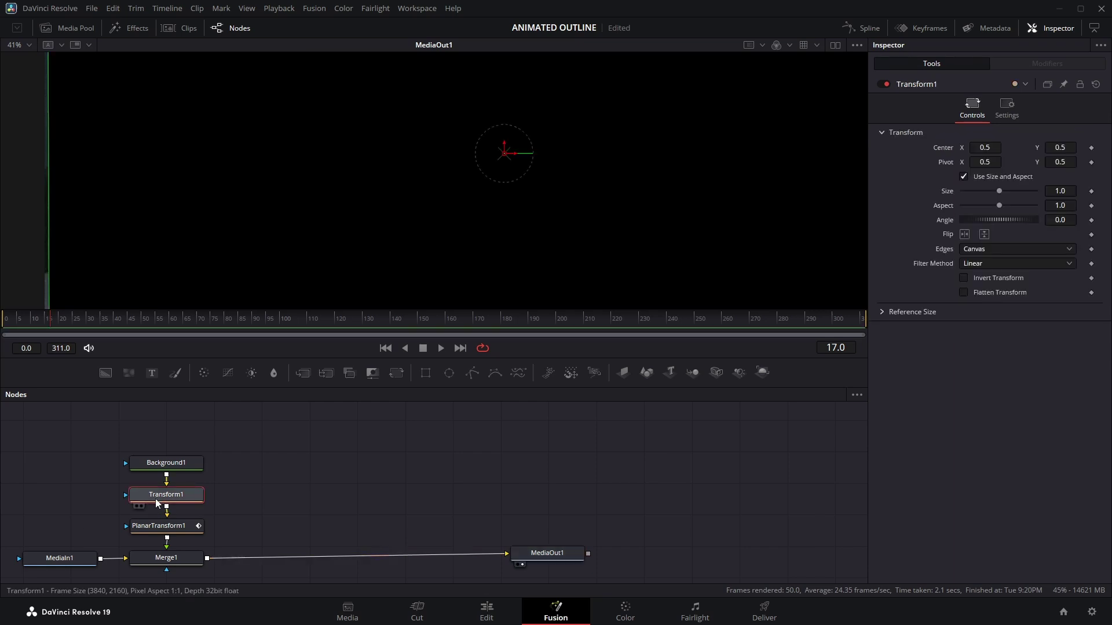
{"action": "left_click_drag", "start_coordinate": [997, 192], "coordinate": [1009, 196]}
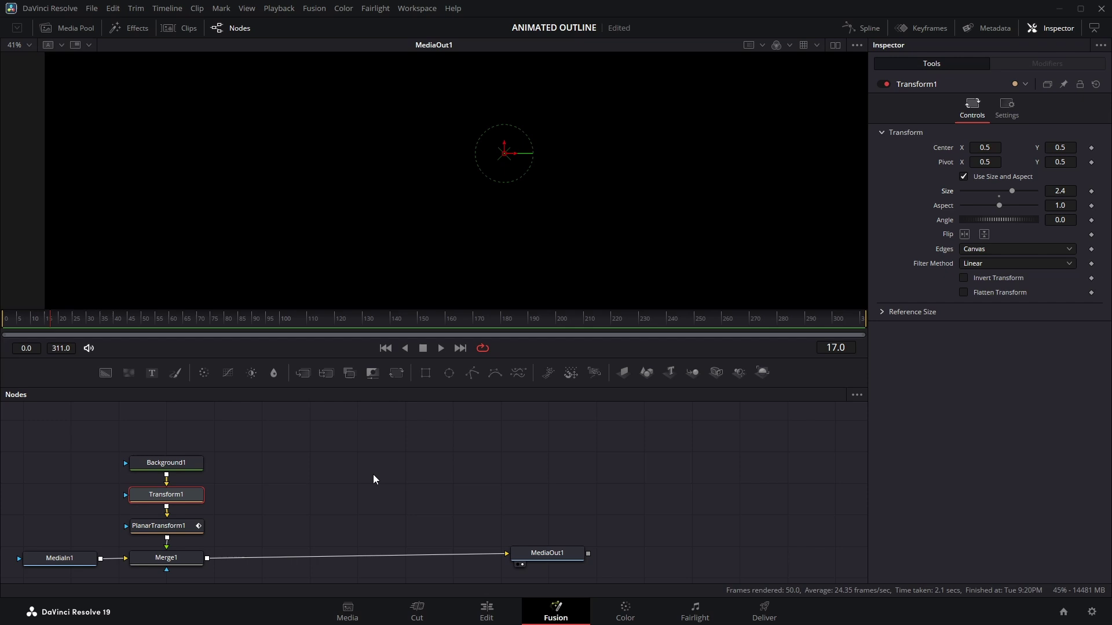
Step: Set Background1's solid color to cyan (#00ffff)
{"action": "left_click", "coordinate": [187, 468]}
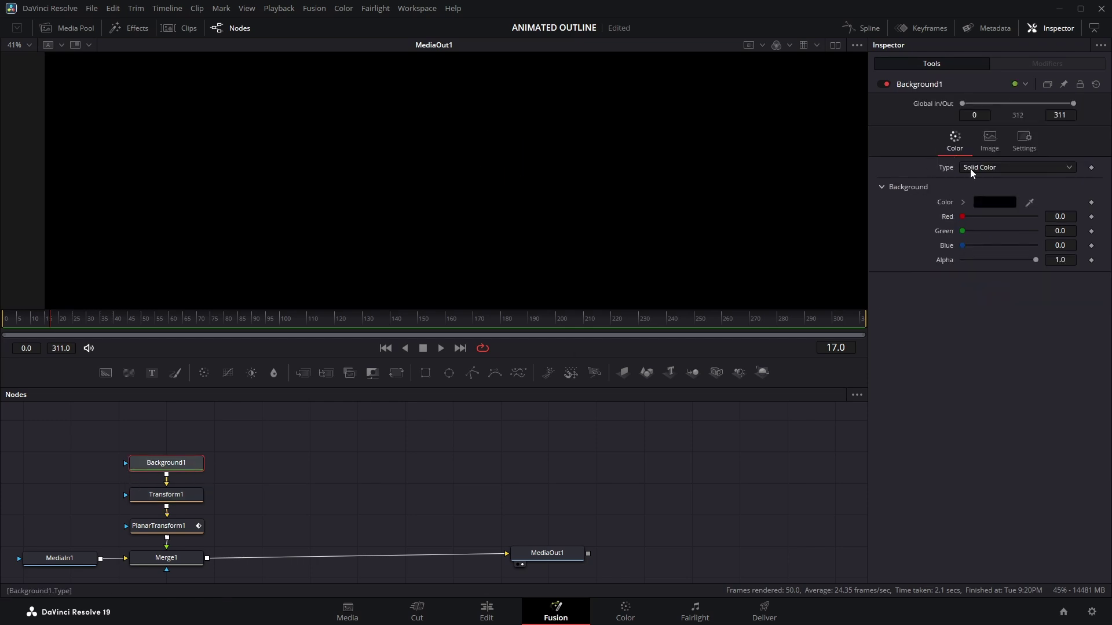
{"action": "left_click", "coordinate": [987, 201]}
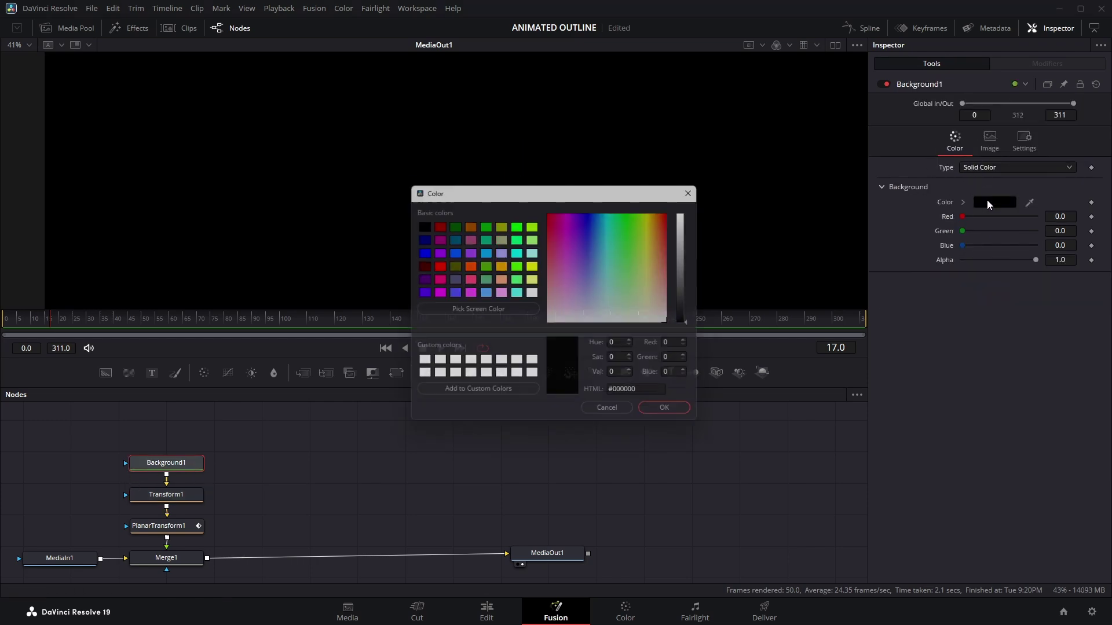
{"action": "left_click", "coordinate": [522, 252]}
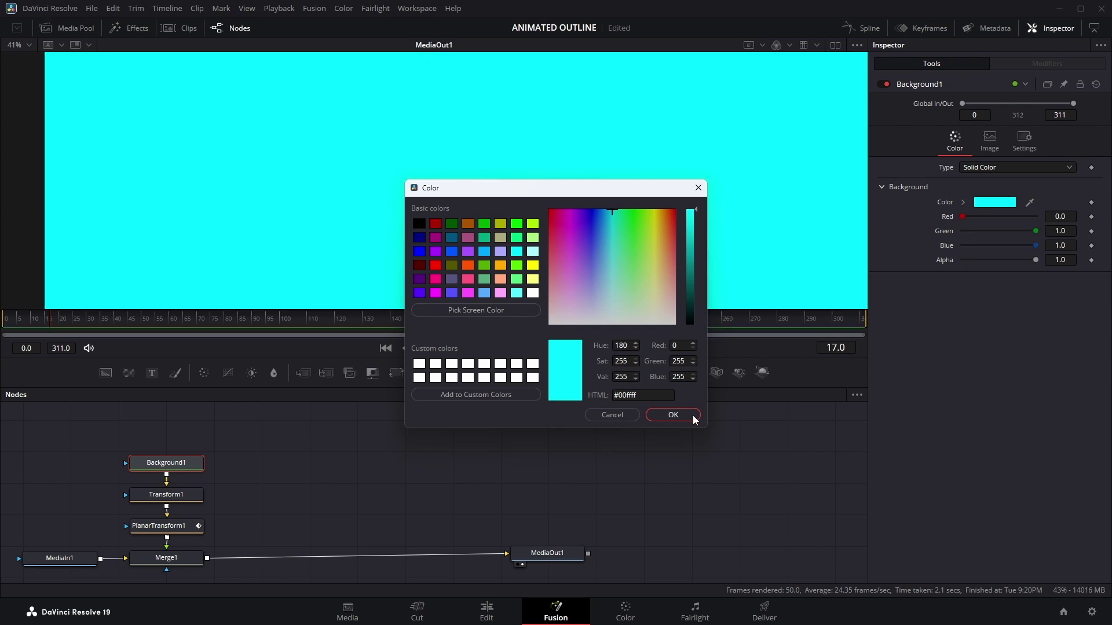
{"action": "left_click", "coordinate": [692, 415]}
Step: Attach a B-Spline mask to Background1 and set the background's process mode to NTSC Fields
{"action": "left_click_drag", "start_coordinate": [494, 375], "coordinate": [171, 468]}
{"action": "left_click_drag", "start_coordinate": [174, 430], "coordinate": [175, 436]}
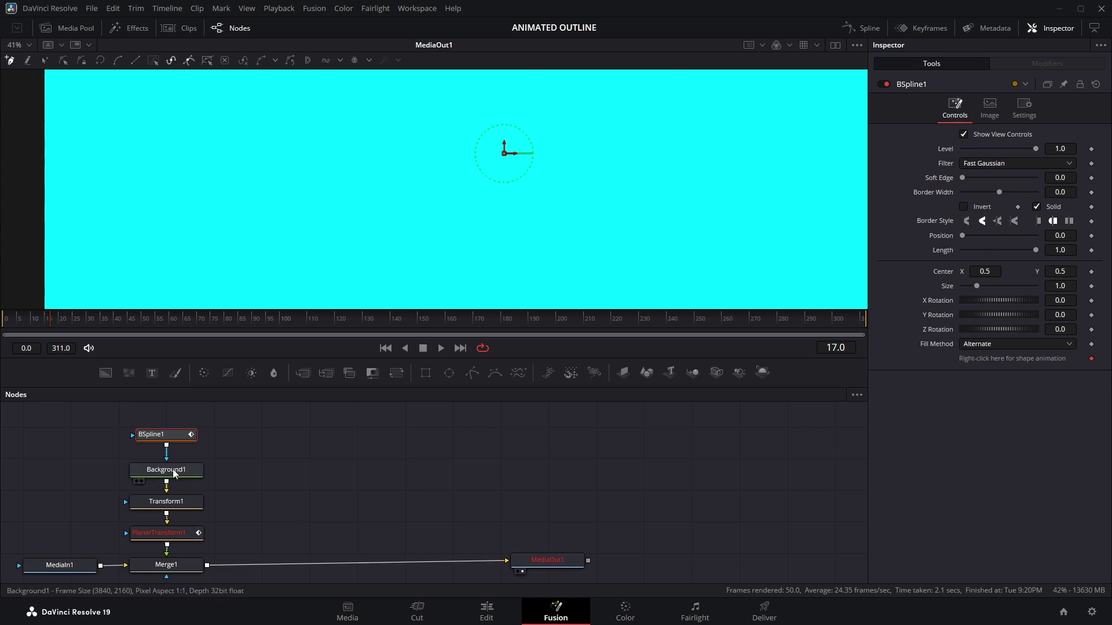
{"action": "left_click", "coordinate": [166, 469]}
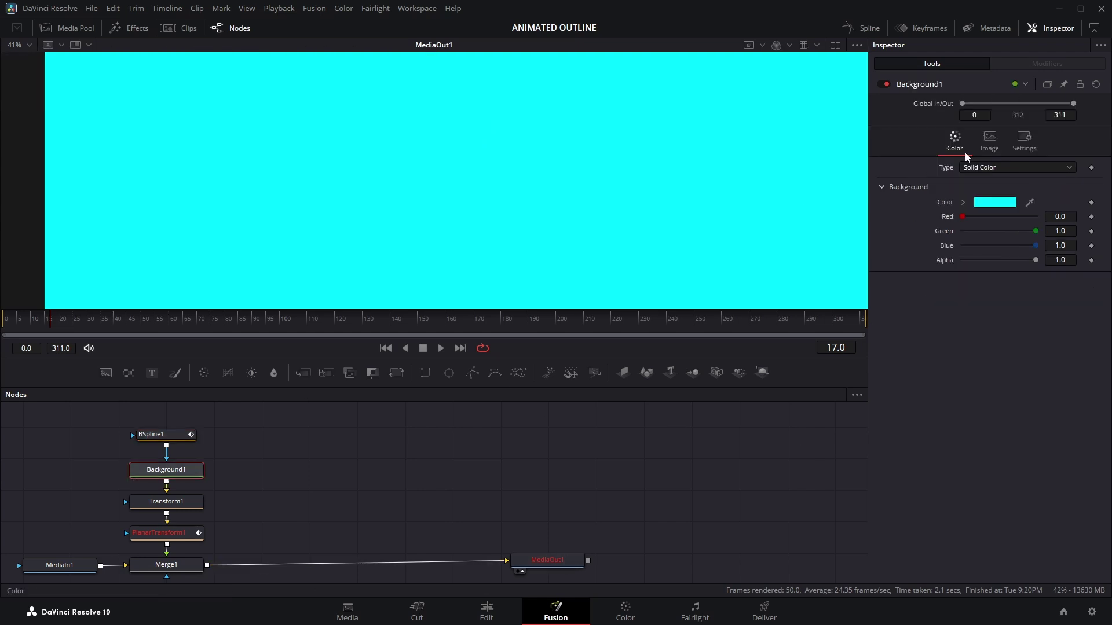
{"action": "left_click", "coordinate": [990, 141]}
{"action": "left_click", "coordinate": [977, 168]}
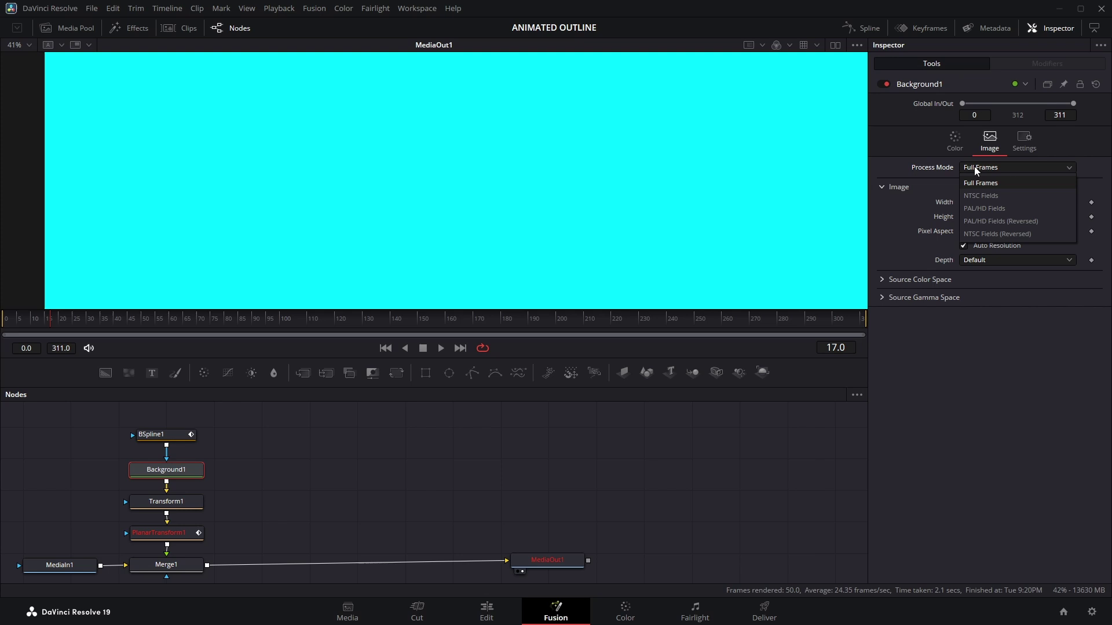
{"action": "left_click", "coordinate": [993, 196]}
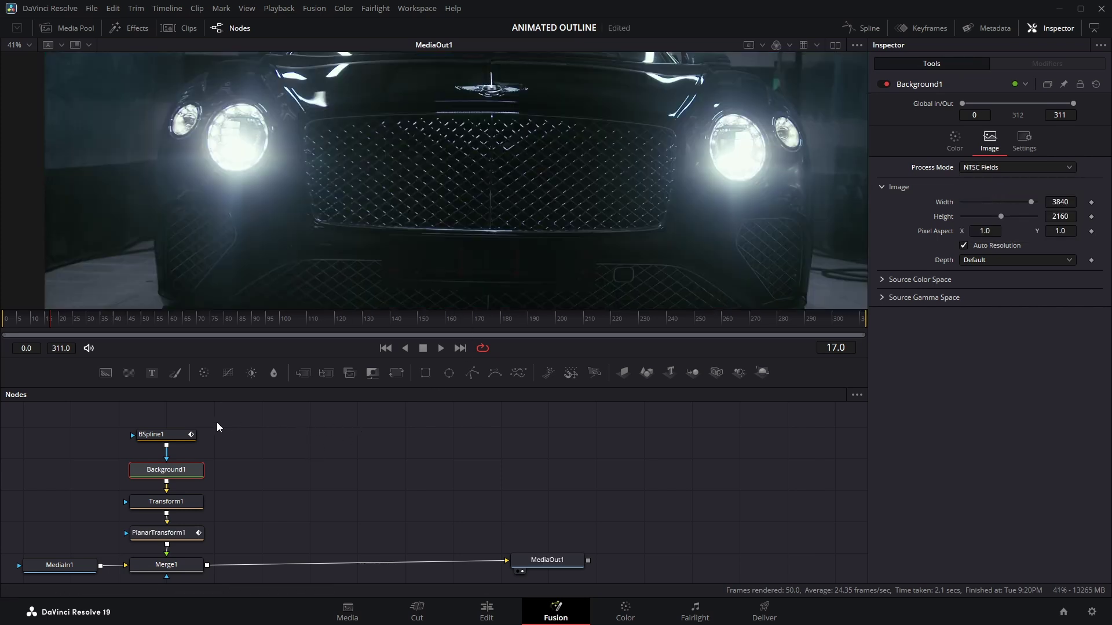
Step: Start the B-Spline mask at the grille's lower-left corner and place points along its lower edge
{"action": "scroll", "coordinate": [463, 271], "scroll_direction": "up", "scroll_amount": 2}
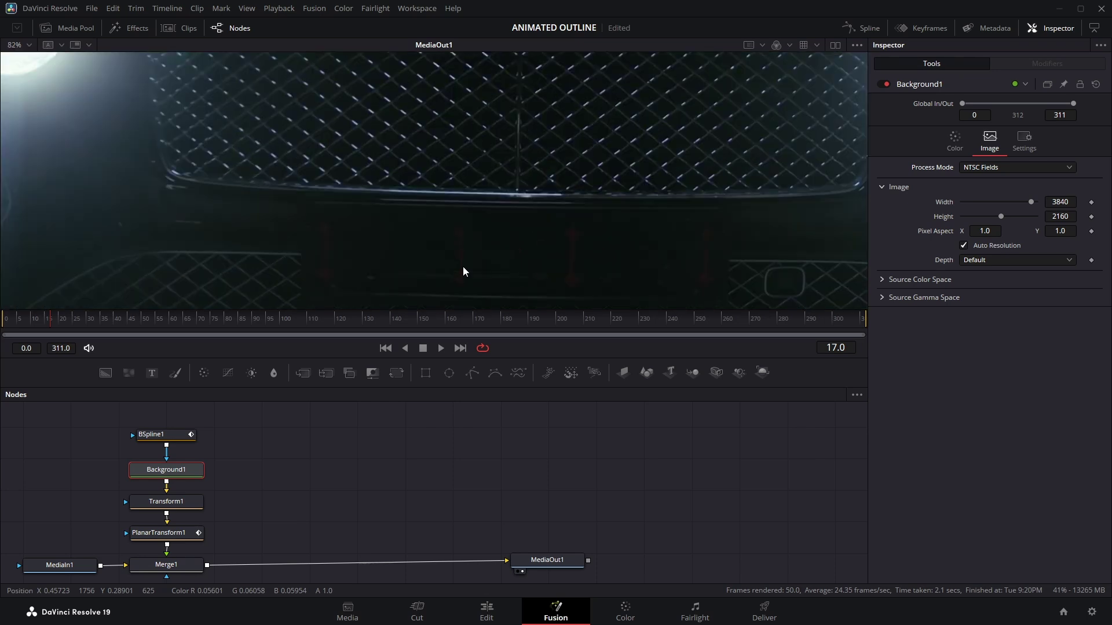
{"action": "scroll", "coordinate": [463, 269], "scroll_direction": "up", "scroll_amount": 1}
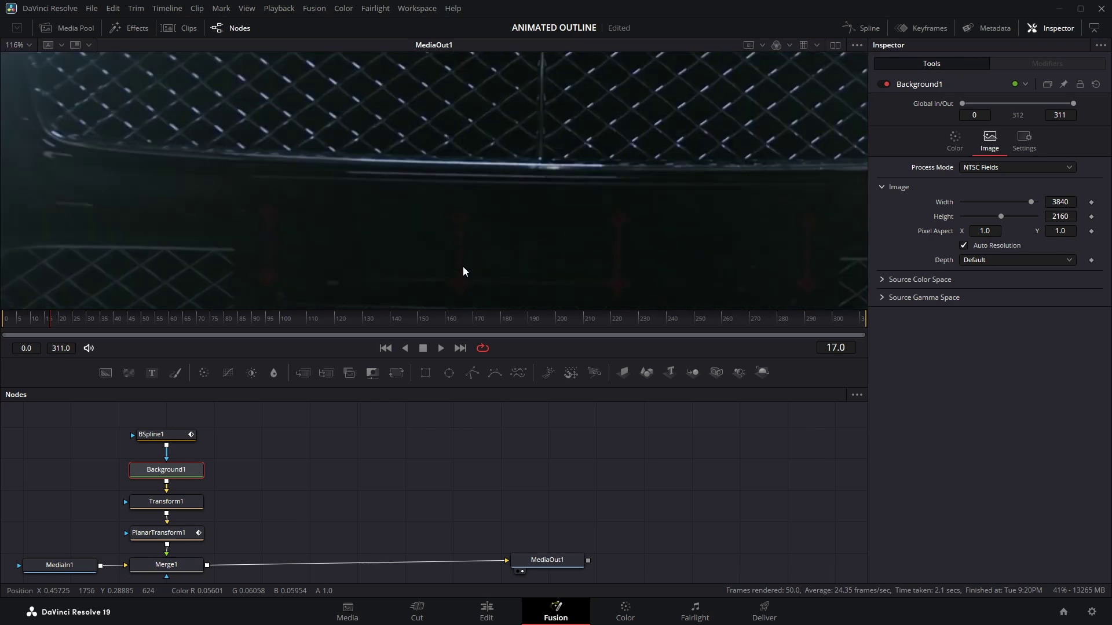
{"action": "left_click_drag", "start_coordinate": [259, 182], "coordinate": [394, 259]}
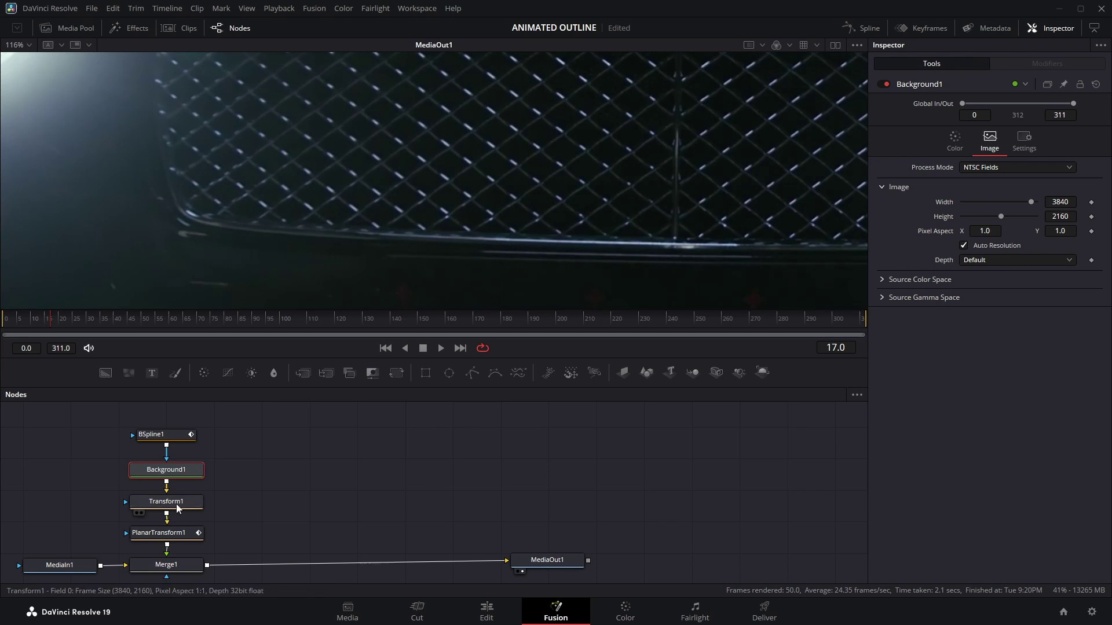
{"action": "left_click", "coordinate": [164, 434]}
{"action": "left_click", "coordinate": [203, 227]}
{"action": "left_click", "coordinate": [233, 229]}
{"action": "left_click", "coordinate": [298, 236]}
{"action": "left_click", "coordinate": [343, 239]}
{"action": "left_click", "coordinate": [382, 241]}
{"action": "left_click", "coordinate": [440, 245]}
{"action": "left_click", "coordinate": [514, 246]}
{"action": "left_click", "coordinate": [715, 250]}
{"action": "left_click_drag", "start_coordinate": [715, 250], "coordinate": [306, 245]}
{"action": "left_click", "coordinate": [382, 245]}
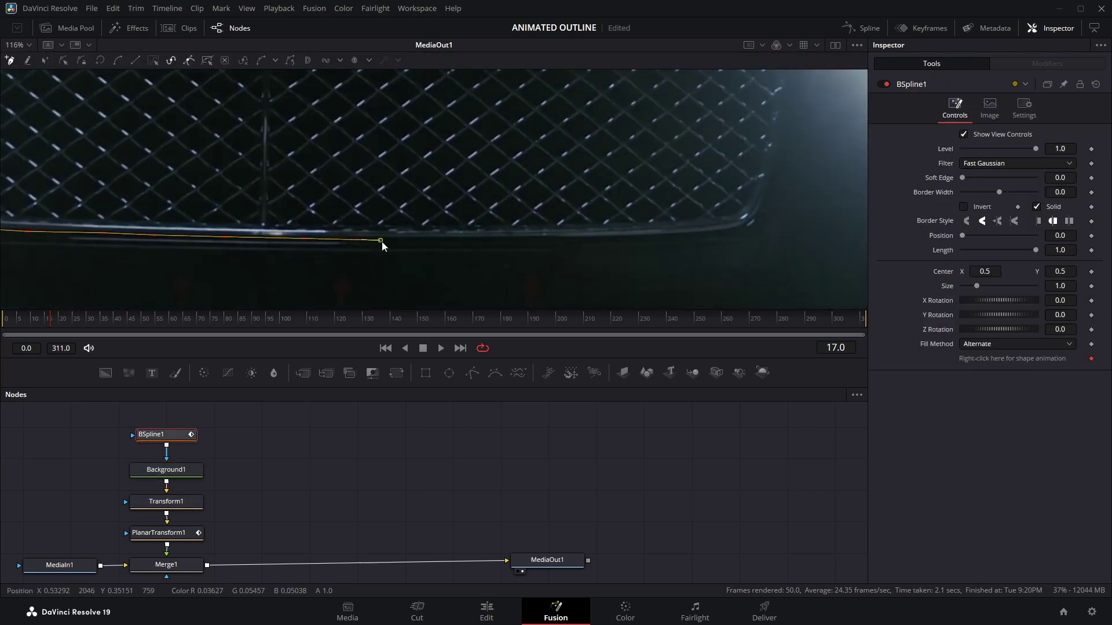
{"action": "left_click", "coordinate": [463, 245]}
{"action": "left_click", "coordinate": [555, 243]}
{"action": "left_click", "coordinate": [631, 242]}
{"action": "left_click", "coordinate": [694, 239]}
Step: Continue the B-Spline mask around the grille's lower-right corner and up its right side to the upper-right corner
{"action": "left_click_drag", "start_coordinate": [694, 239], "coordinate": [594, 239]}
{"action": "left_click", "coordinate": [674, 161]}
{"action": "left_click_drag", "start_coordinate": [673, 161], "coordinate": [453, 290]}
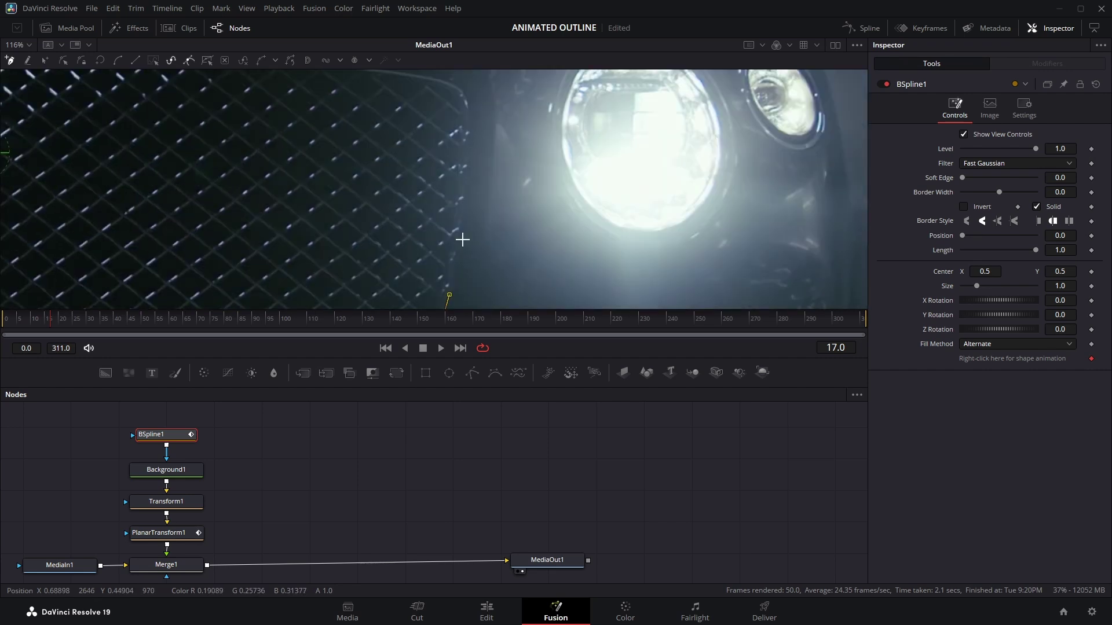
{"action": "scroll", "coordinate": [461, 238], "scroll_direction": "down", "scroll_amount": 2}
{"action": "left_click", "coordinate": [481, 236]}
{"action": "left_click", "coordinate": [486, 203]}
{"action": "left_click", "coordinate": [490, 170]}
{"action": "left_click", "coordinate": [491, 149]}
{"action": "left_click", "coordinate": [488, 133]}
{"action": "left_click", "coordinate": [480, 122]}
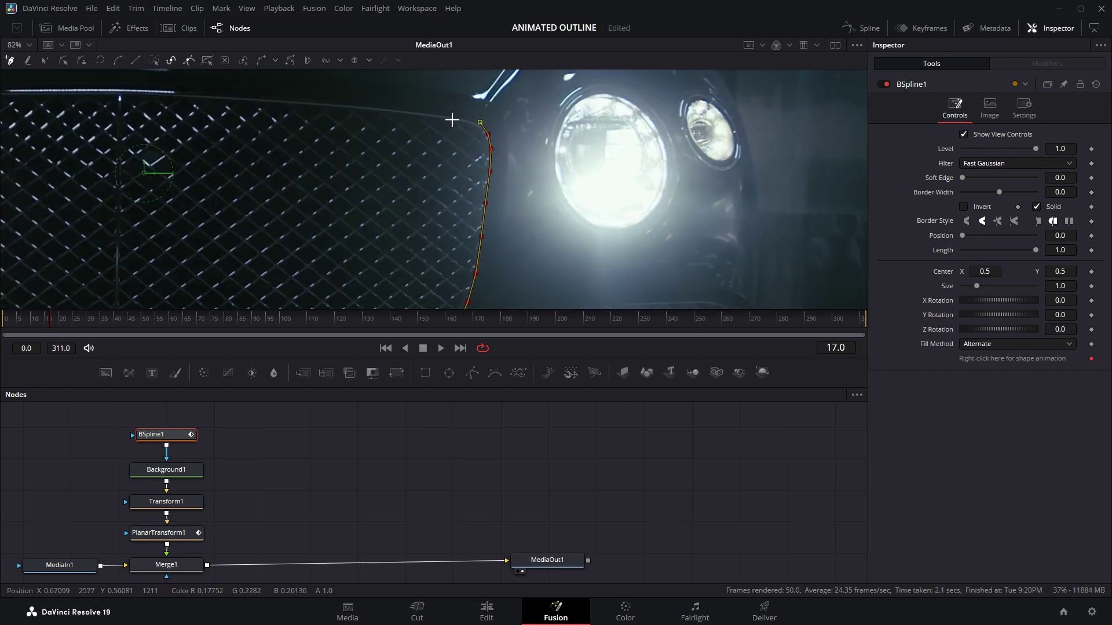
Step: Trace the grille's top edge and left side with mask points and close the B-Spline at its starting point
{"action": "left_click", "coordinate": [435, 114]}
{"action": "left_click_drag", "start_coordinate": [548, 237], "coordinate": [674, 292]}
{"action": "left_click", "coordinate": [464, 161]}
{"action": "left_click", "coordinate": [351, 152]}
{"action": "scroll", "coordinate": [142, 144], "scroll_direction": "left", "scroll_amount": 4}
{"action": "mouse_move", "coordinate": [141, 144]}
{"action": "left_mouse_down"}
{"action": "mouse_move", "coordinate": [104, 179]}
{"action": "mouse_move", "coordinate": [87, 228]}
{"action": "mouse_move", "coordinate": [110, 191]}
{"action": "mouse_move", "coordinate": [129, 240]}
{"action": "left_mouse_up"}
{"action": "scroll", "coordinate": [87, 228], "scroll_direction": "down", "scroll_amount": 3}
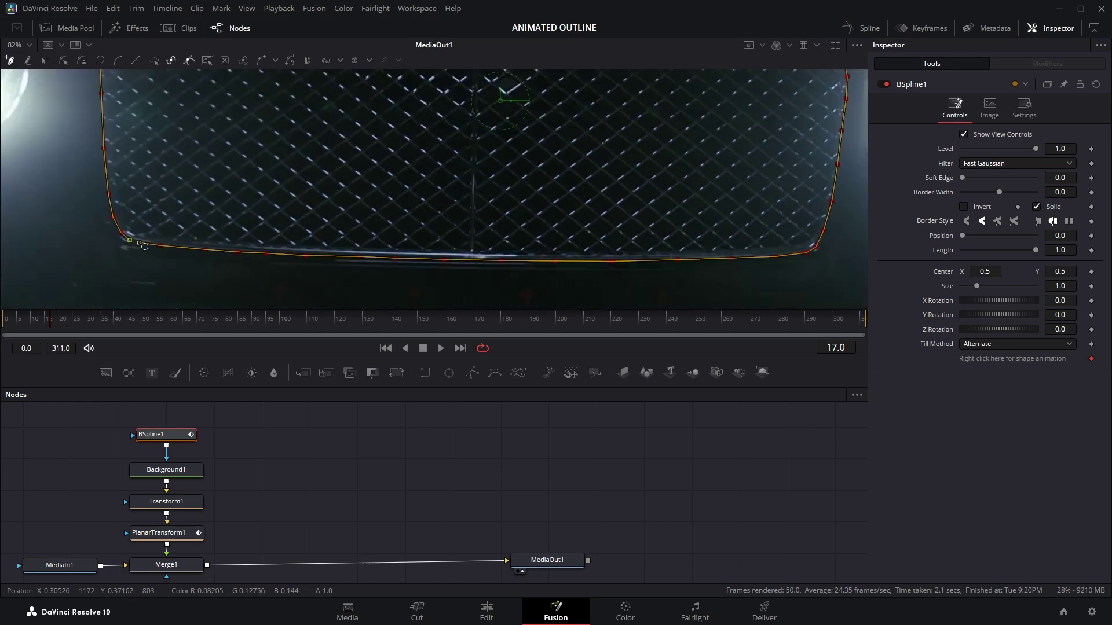
{"action": "left_click", "coordinate": [139, 242]}
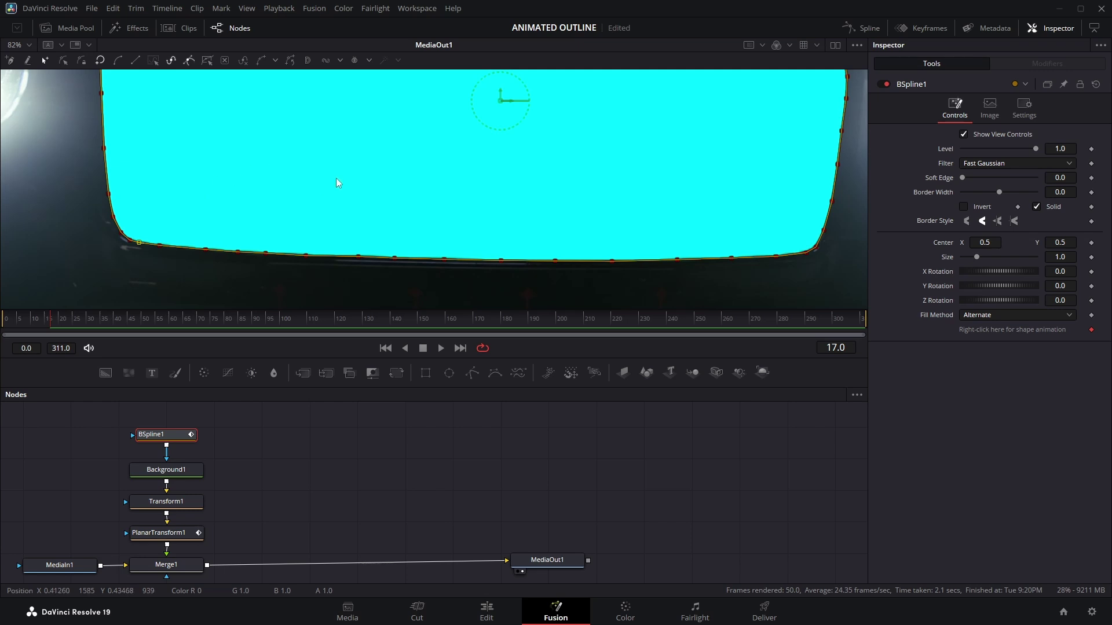
Step: Turn off the B-Spline mask's solid fill and set its border width to 0.005
{"action": "scroll", "coordinate": [336, 178], "scroll_direction": "down", "scroll_amount": 3}
{"action": "left_click_drag", "start_coordinate": [475, 217], "coordinate": [467, 260]}
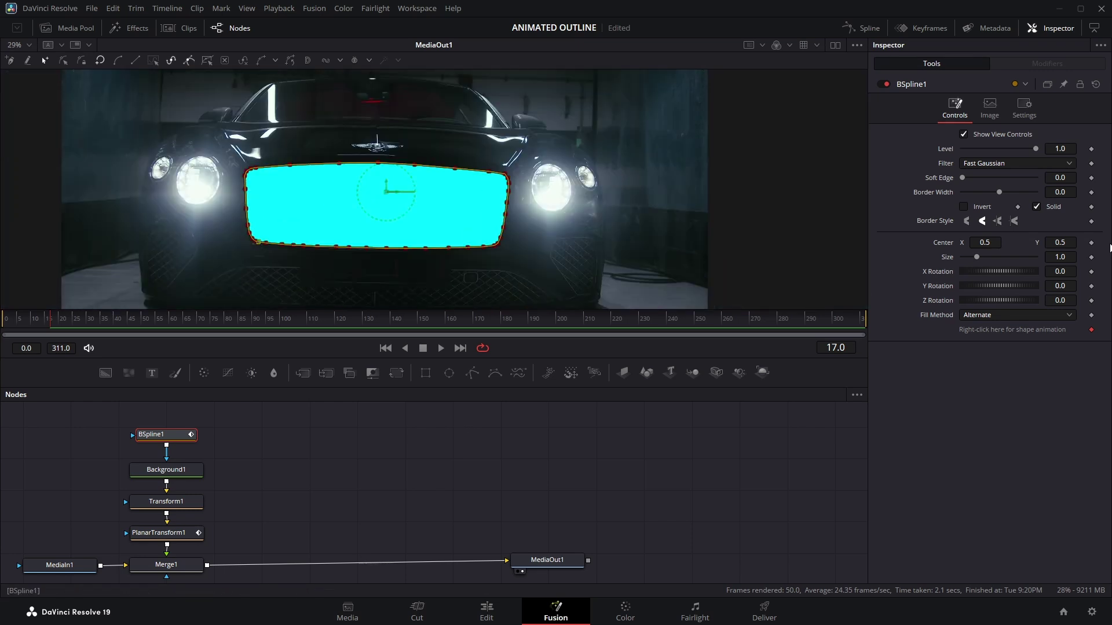
{"action": "left_click", "coordinate": [1037, 207]}
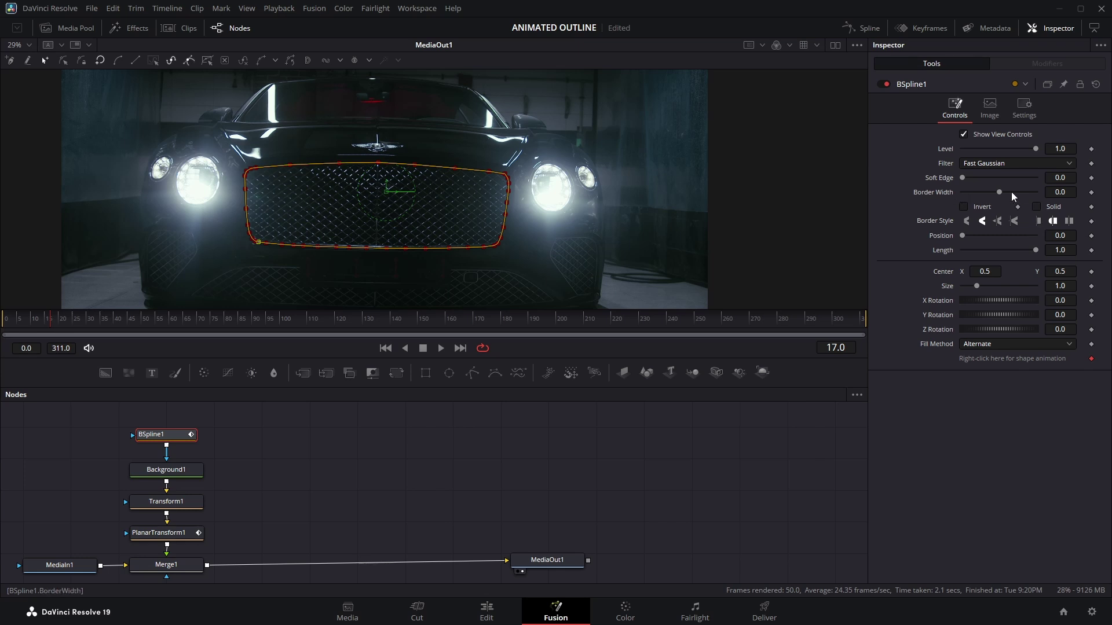
{"action": "left_click_drag", "start_coordinate": [1001, 192], "coordinate": [1005, 192]}
{"action": "left_click", "coordinate": [1073, 192]}
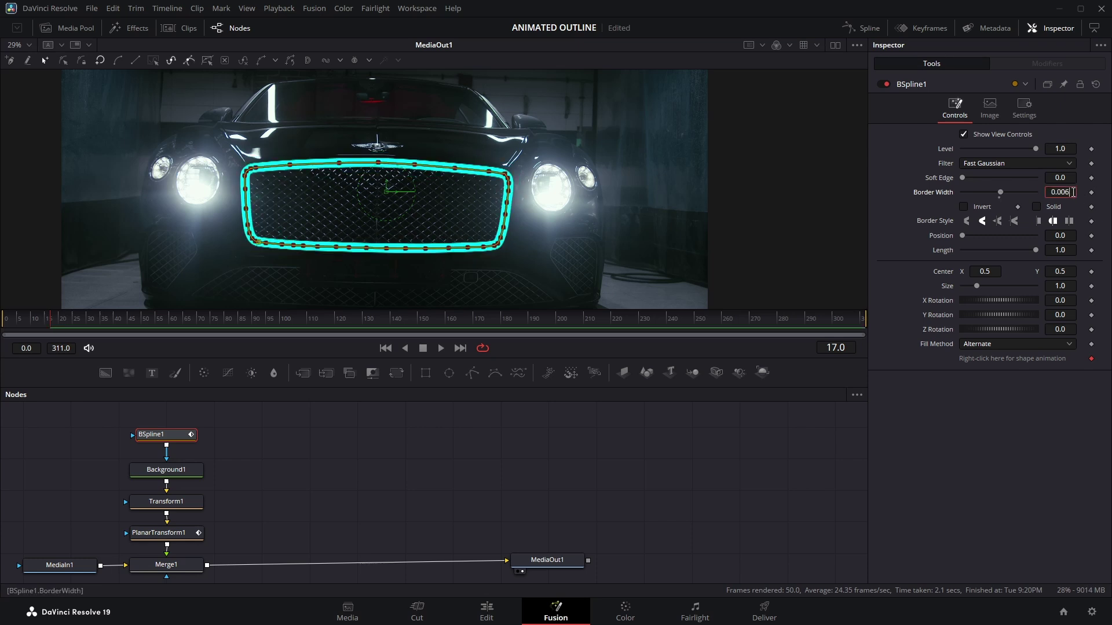
{"action": "type", "text": "5"}
{"action": "key", "text": "Tab"}
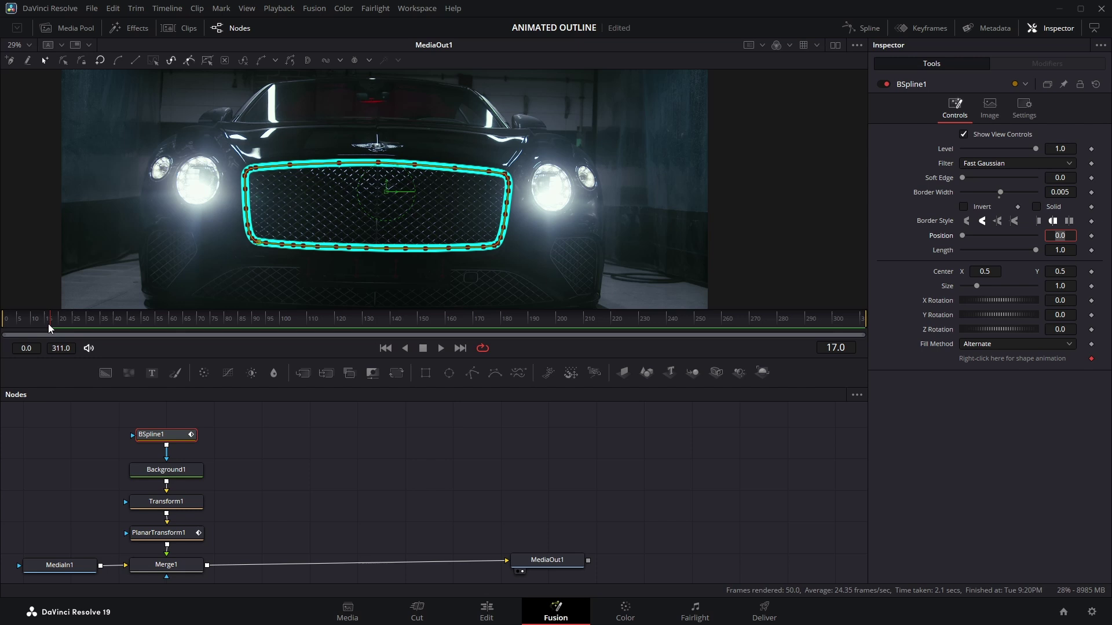
Step: At frame 0, keyframe the B-Spline's Position at 0.0 and its Length at 0.0
{"action": "left_click_drag", "start_coordinate": [49, 324], "coordinate": [1, 328]}
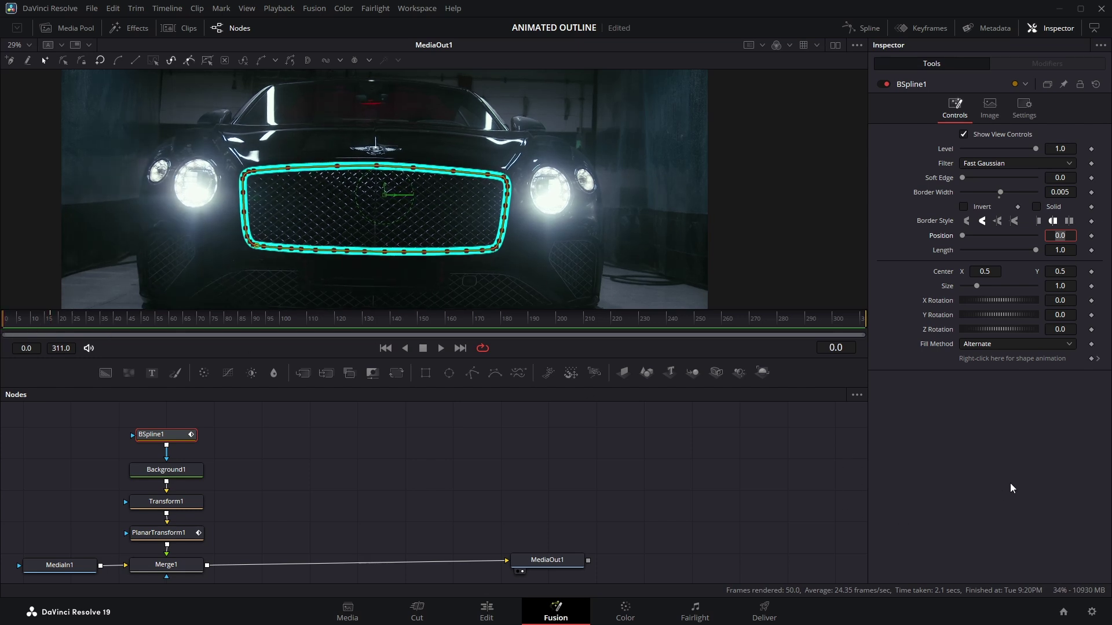
{"action": "left_click", "coordinate": [1091, 235]}
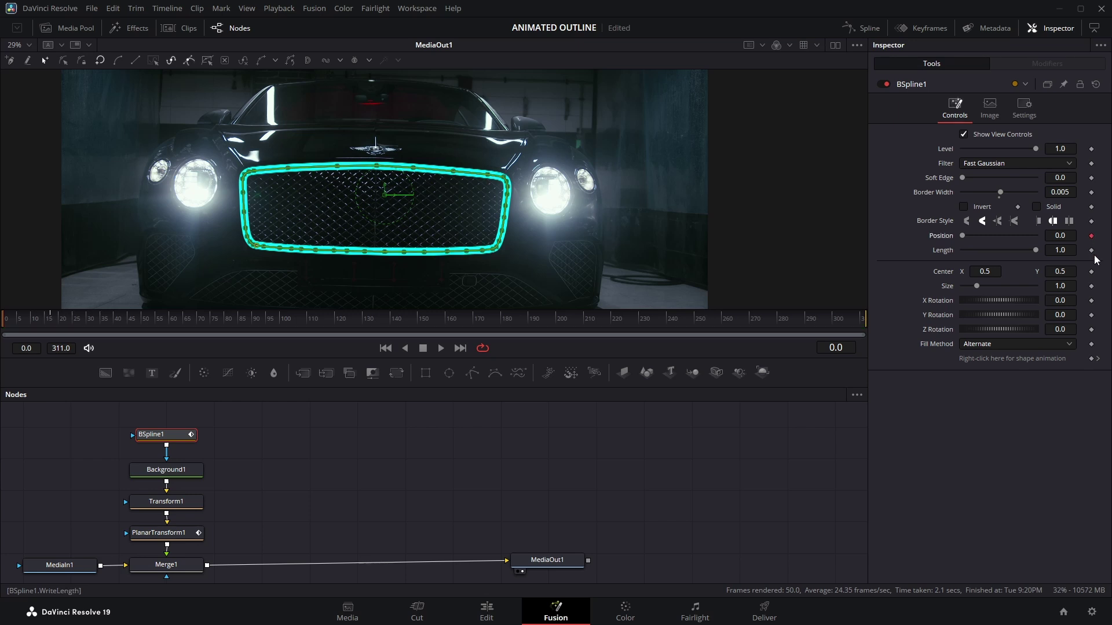
{"action": "left_click", "coordinate": [1091, 250]}
{"action": "left_click_drag", "start_coordinate": [1036, 251], "coordinate": [959, 250]}
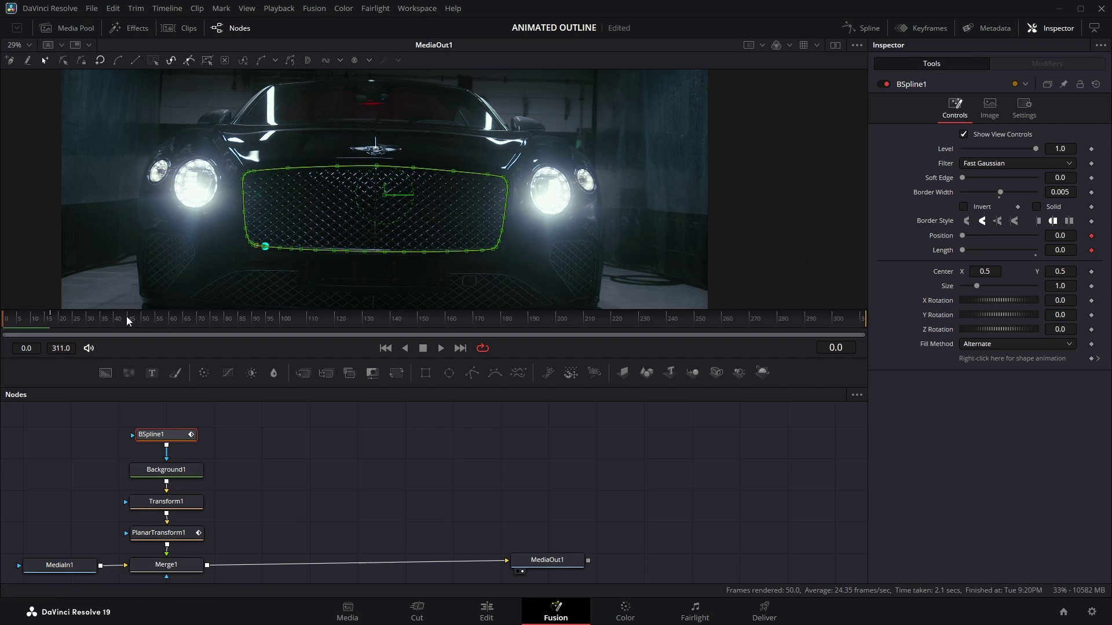
Step: At frame 60, set the B-Spline's Position to 3.0 and Length to 1.0, and play the animation from the start
{"action": "left_click", "coordinate": [172, 318]}
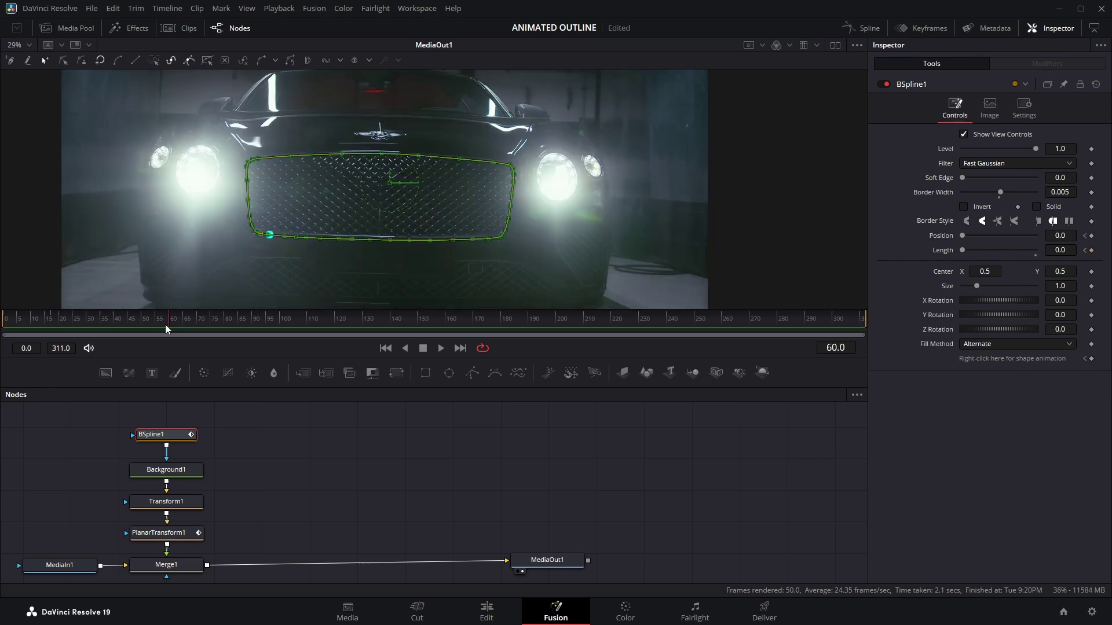
{"action": "left_click", "coordinate": [1074, 235]}
{"action": "type", "text": "3"}
{"action": "key", "text": "Tab"}
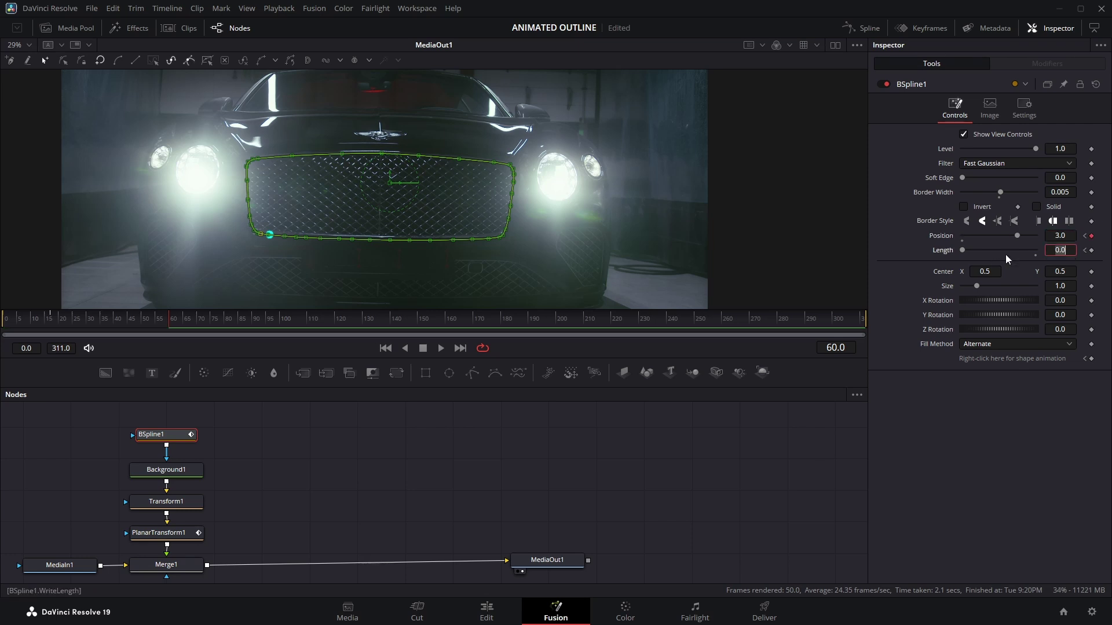
{"action": "left_click_drag", "start_coordinate": [964, 250], "coordinate": [1037, 251]}
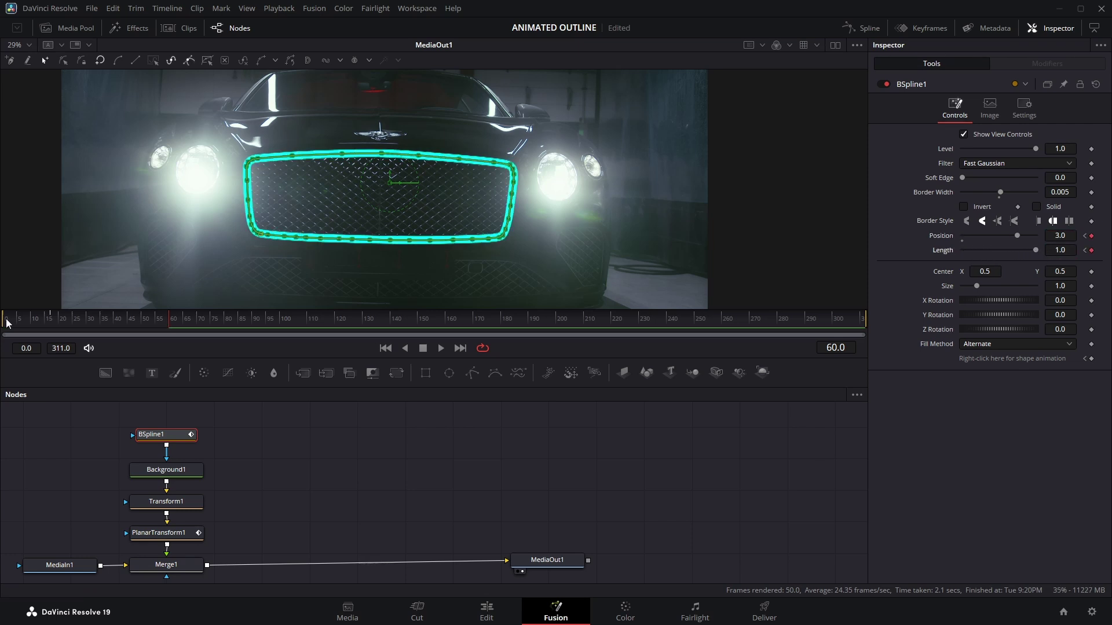
{"action": "left_click_drag", "start_coordinate": [169, 325], "coordinate": [4, 324]}
{"action": "key", "text": "space"}
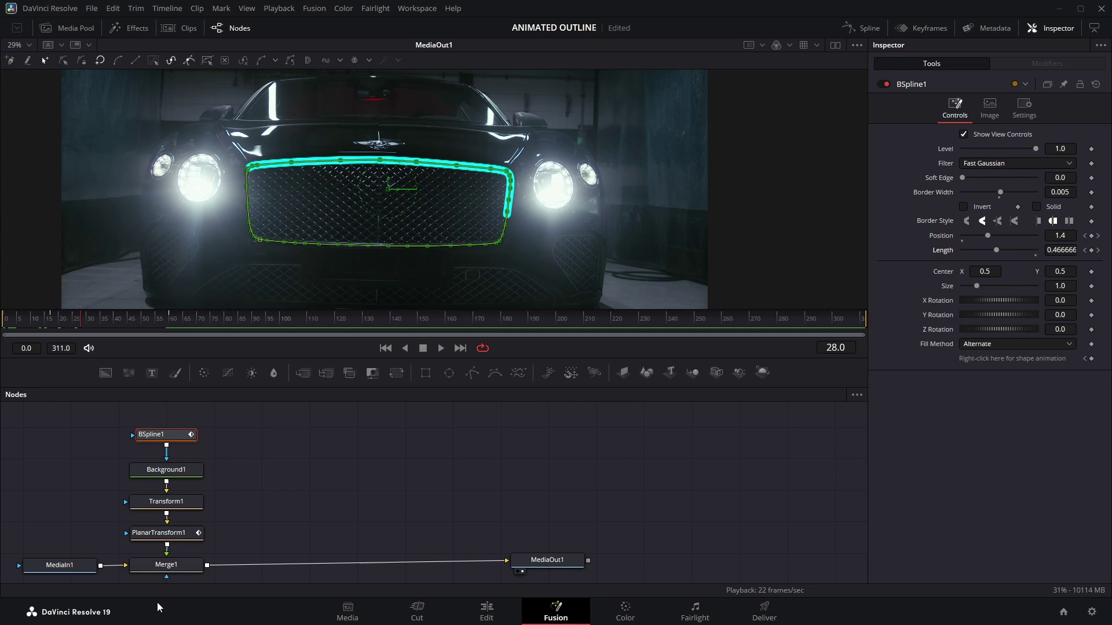
Step: Add a Soft Glow node after Background1 with its threshold at 0.079 and gain at 1.496
{"action": "left_click", "coordinate": [191, 476]}
{"action": "key", "text": "shift+space"}
{"action": "type", "text": "Transform"}
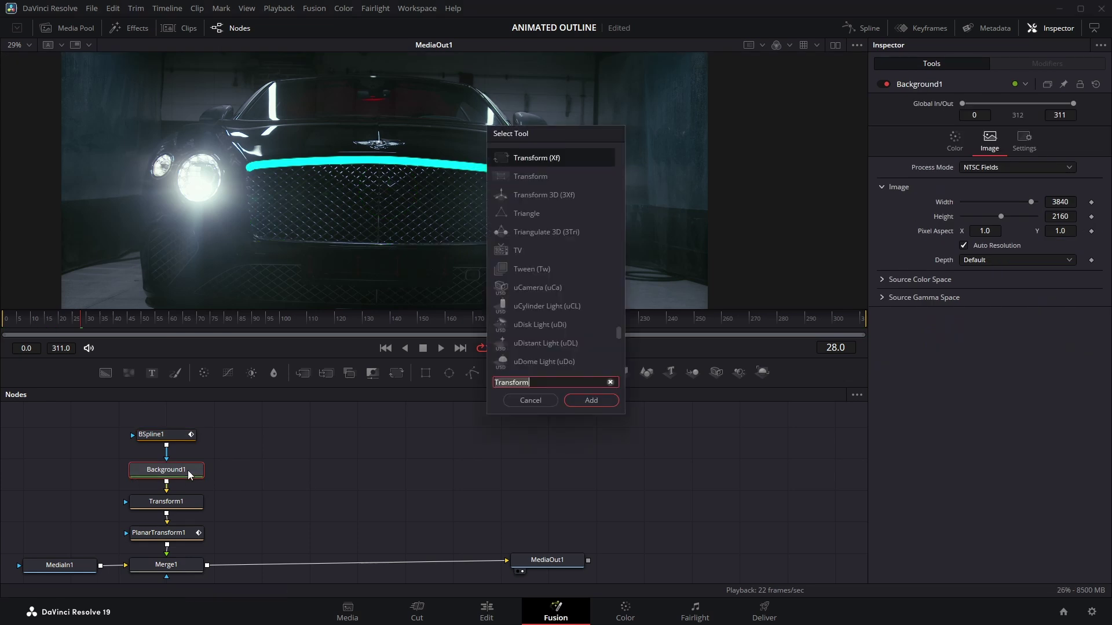
{"action": "key", "text": "ctrl+a"}
{"action": "type", "text": "sof"}
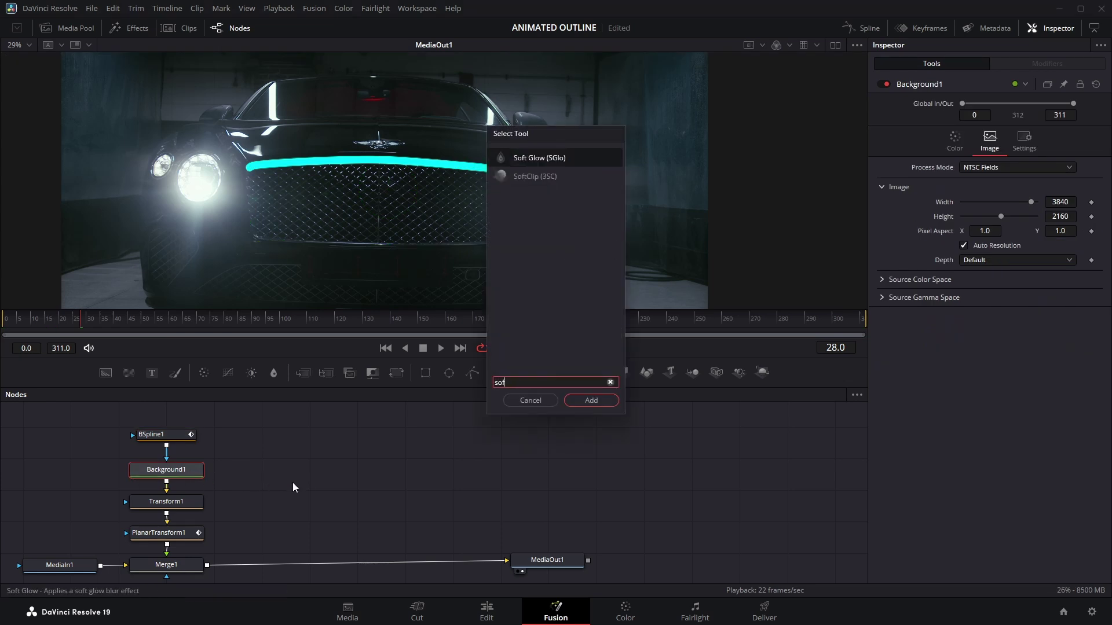
{"action": "left_click", "coordinate": [596, 402]}
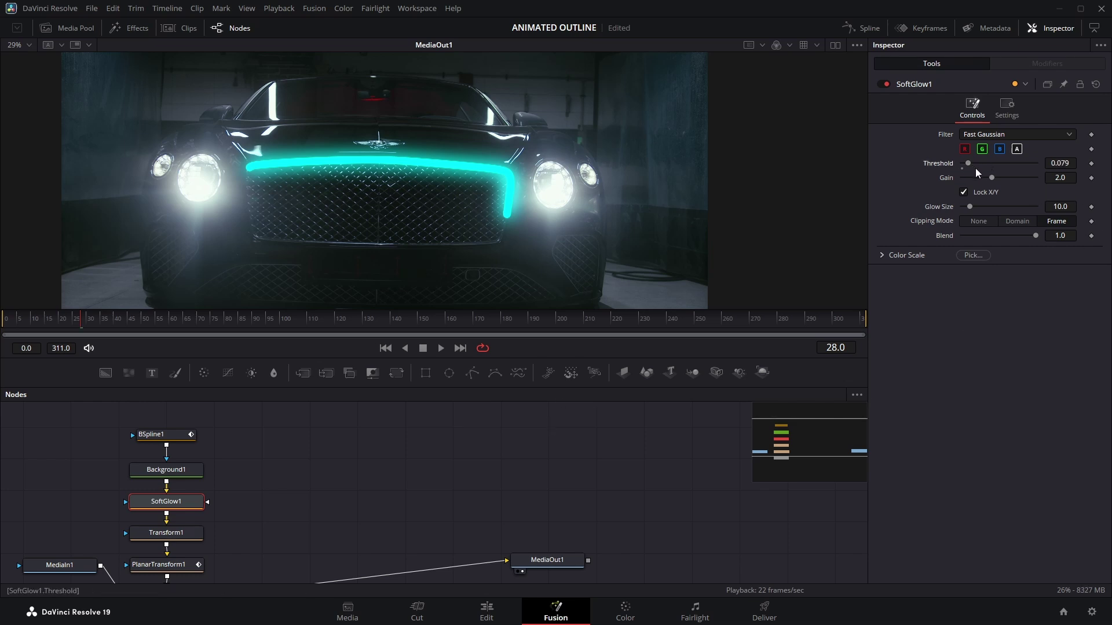
{"action": "left_click_drag", "start_coordinate": [978, 177], "coordinate": [984, 182]}
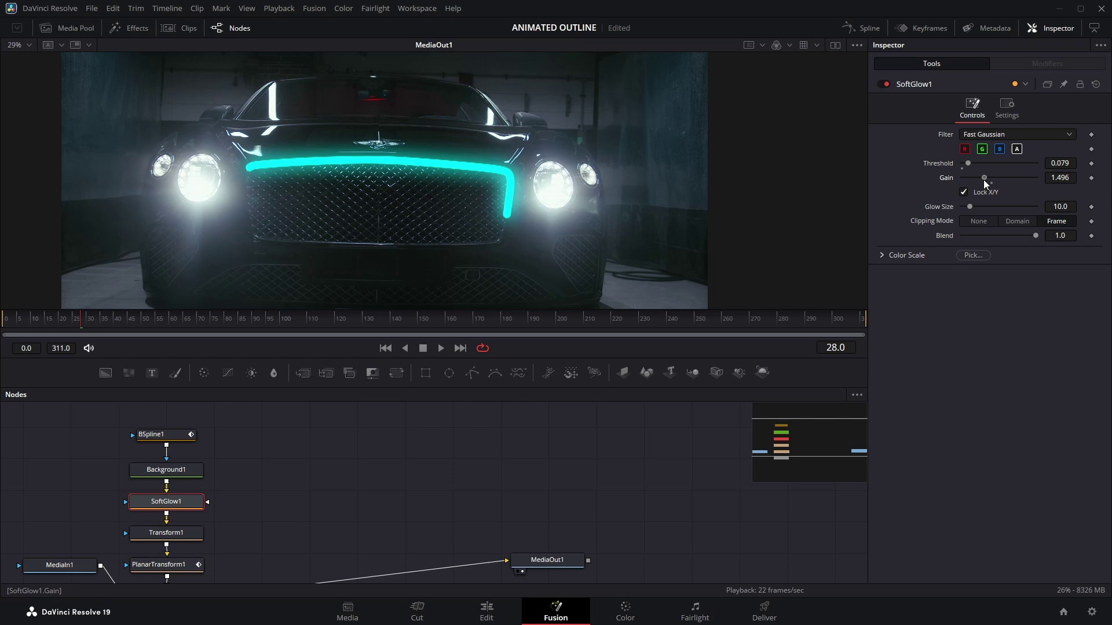
Step: Insert a Fast Noise node between BSpline1 and Background1 and align the nodes in one column
{"action": "scroll", "coordinate": [331, 491], "scroll_direction": "down", "scroll_amount": 3}
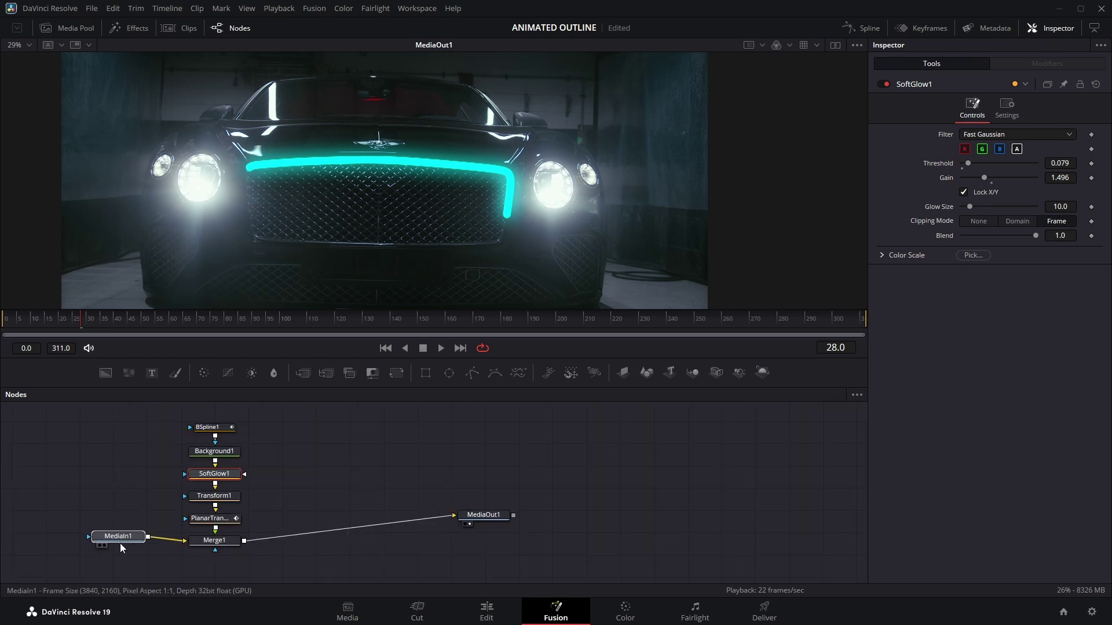
{"action": "left_click", "coordinate": [119, 538]}
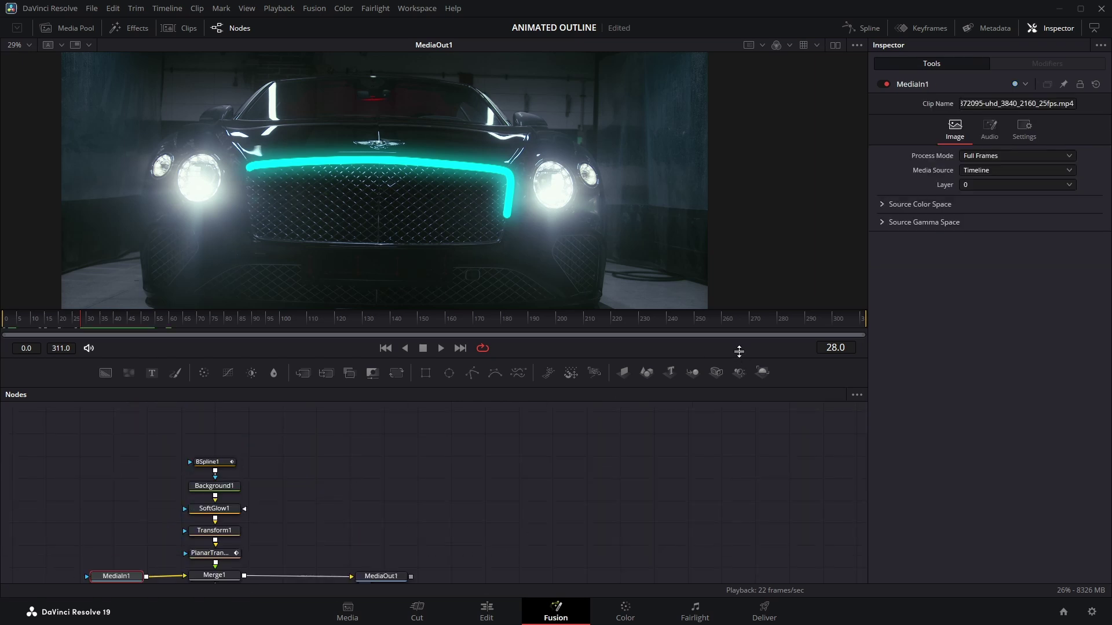
{"action": "left_click_drag", "start_coordinate": [739, 351], "coordinate": [738, 317]}
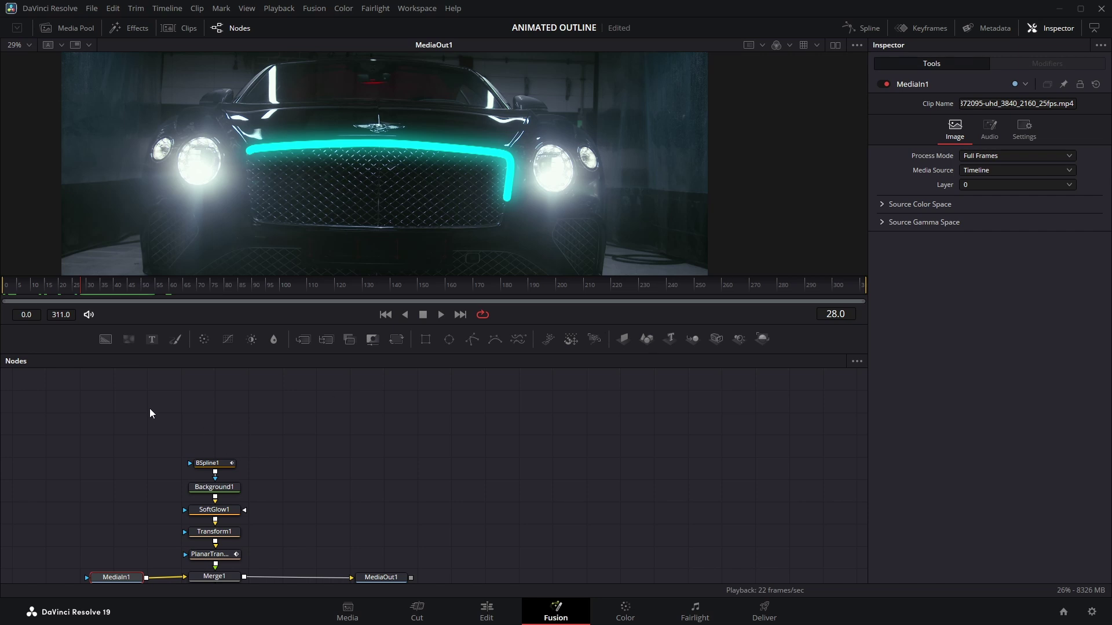
{"action": "left_click_drag", "start_coordinate": [129, 339], "coordinate": [221, 489]}
{"action": "left_click", "coordinate": [208, 463]}
{"action": "left_click", "coordinate": [217, 457]}
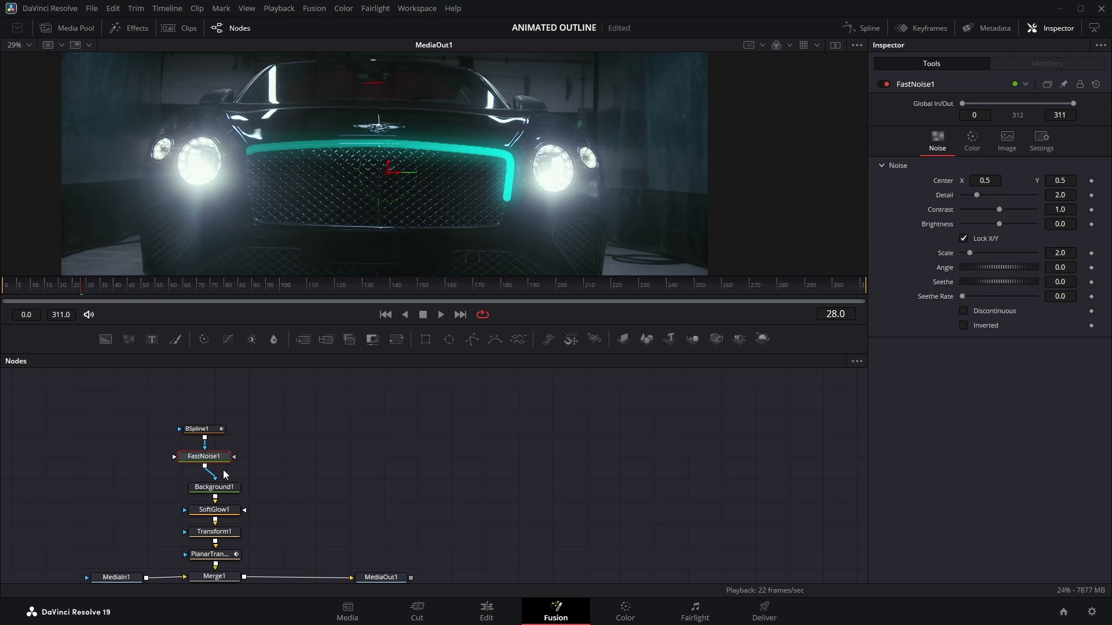
{"action": "left_click_drag", "start_coordinate": [197, 428], "coordinate": [197, 406]}
{"action": "left_click_drag", "start_coordinate": [204, 457], "coordinate": [223, 405]}
{"action": "left_click_drag", "start_coordinate": [211, 442], "coordinate": [222, 443]}
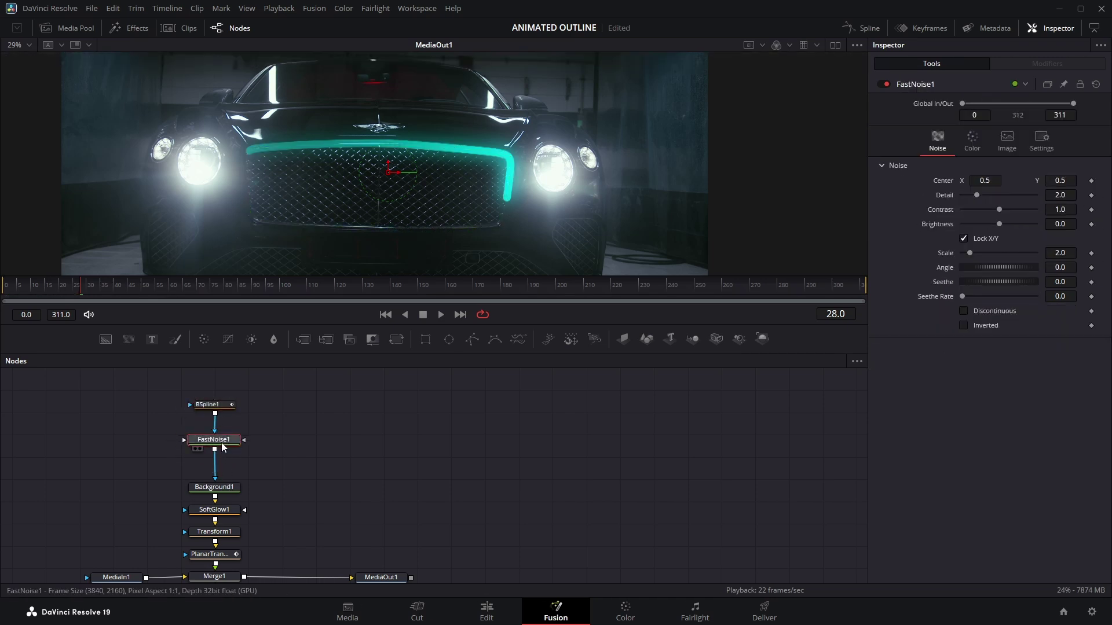
Step: Add a second Soft Glow node between FastNoise1 and Background1
{"action": "key", "text": "shift+space"}
{"action": "type", "text": "sof"}
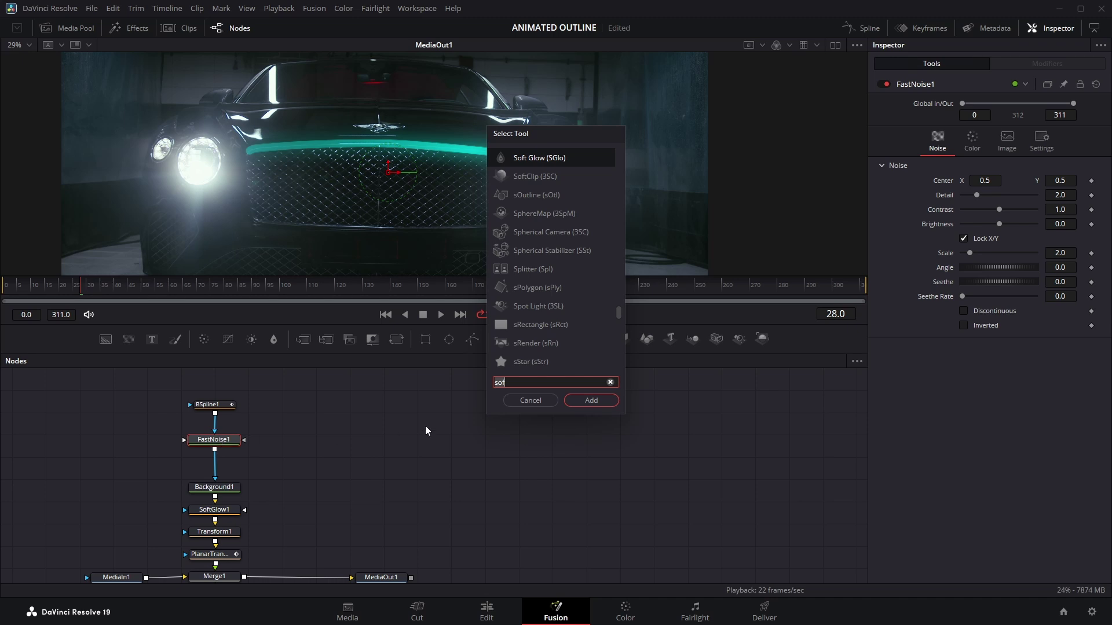
{"action": "left_click", "coordinate": [582, 401]}
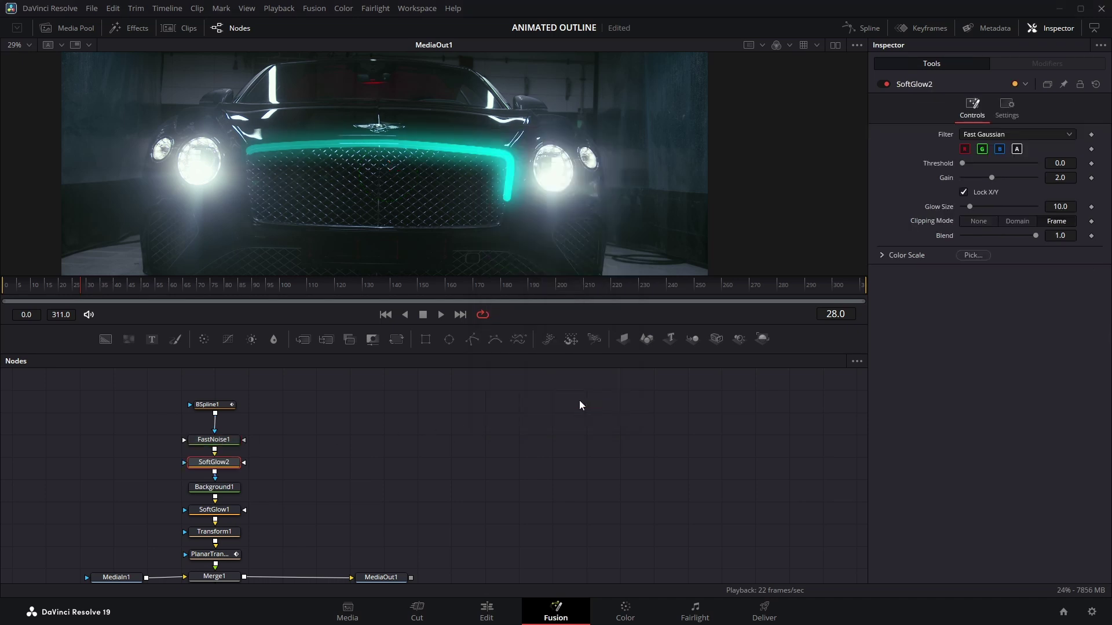
Step: Set FastNoise1's detail to 10, contrast to 35, brightness to 1.0, scale to 5.35 and seethe rate to 0.205
{"action": "left_click", "coordinate": [234, 441]}
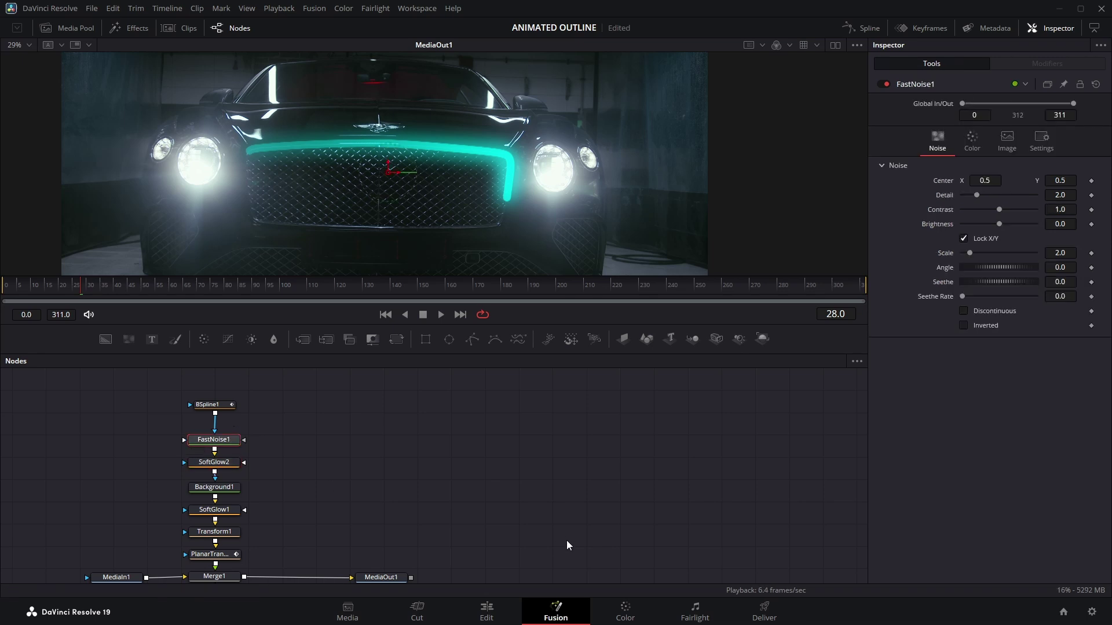
{"action": "left_click_drag", "start_coordinate": [976, 195], "coordinate": [1045, 227]}
{"action": "type", "text": "35"}
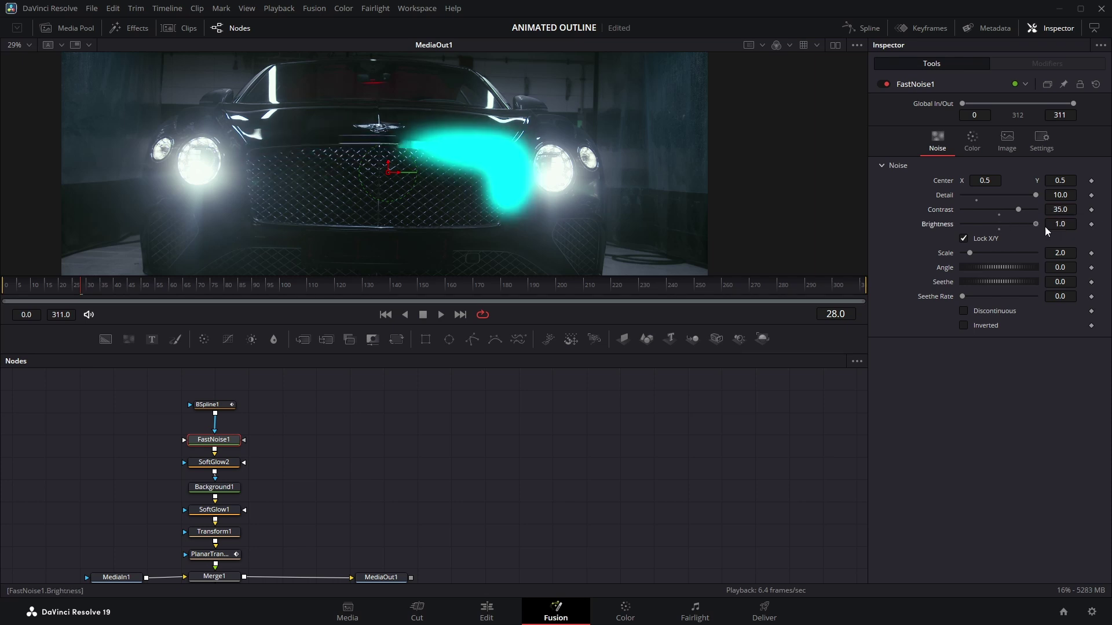
{"action": "left_click_drag", "start_coordinate": [969, 253], "coordinate": [982, 255]}
{"action": "left_click_drag", "start_coordinate": [962, 297], "coordinate": [977, 297]}
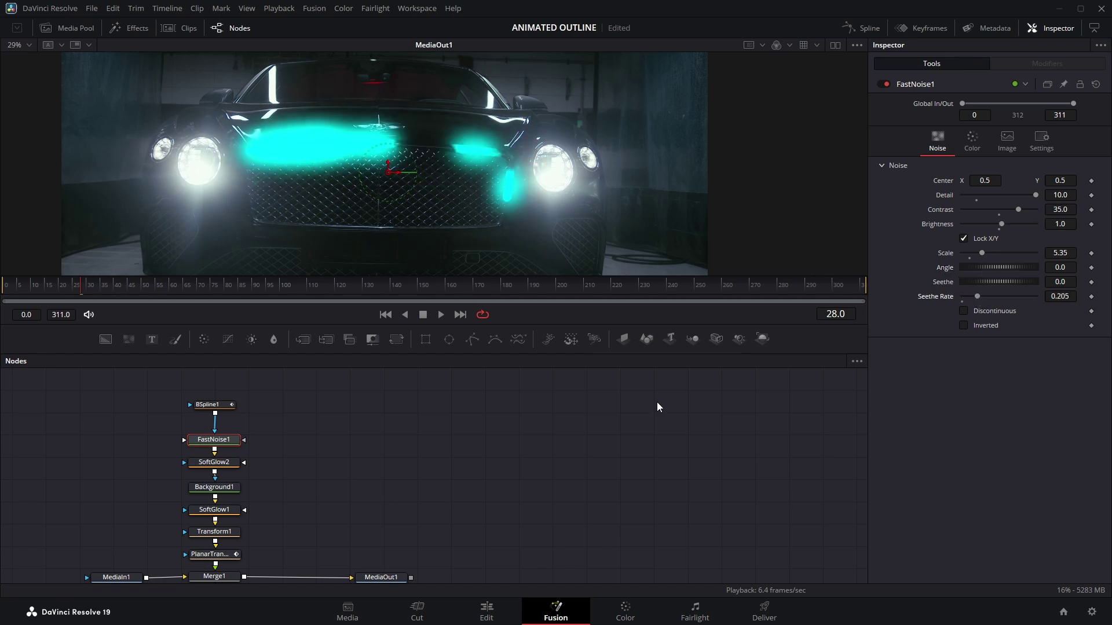
Step: Set SoftGlow2's gain to 0.157 and glow size to 15, and reselect FastNoise1
{"action": "left_click", "coordinate": [225, 462]}
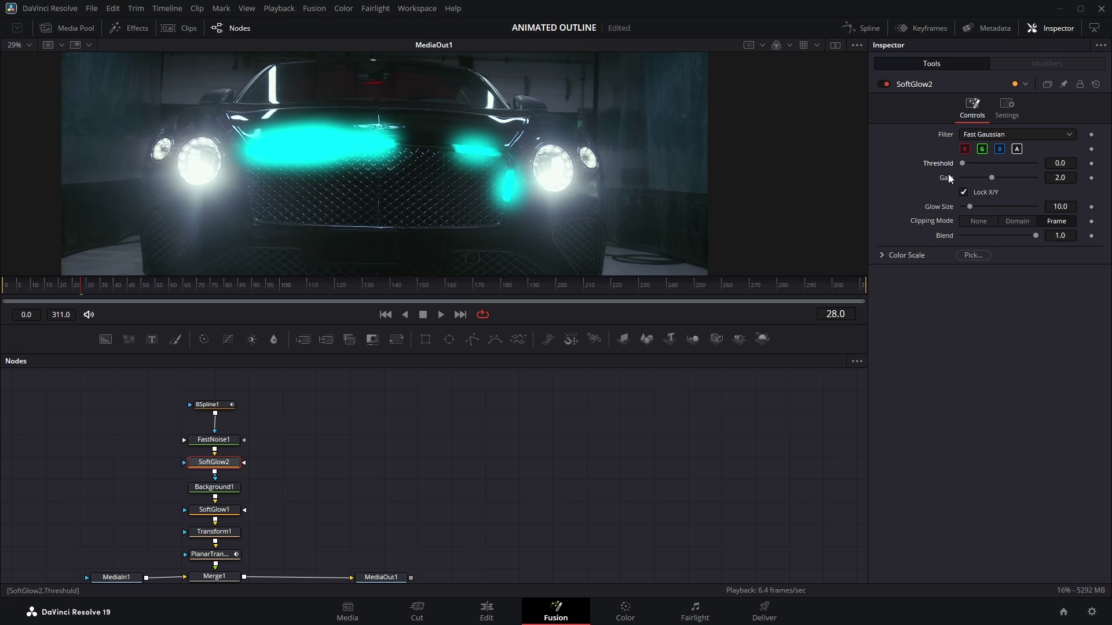
{"action": "left_click_drag", "start_coordinate": [996, 176], "coordinate": [971, 210]}
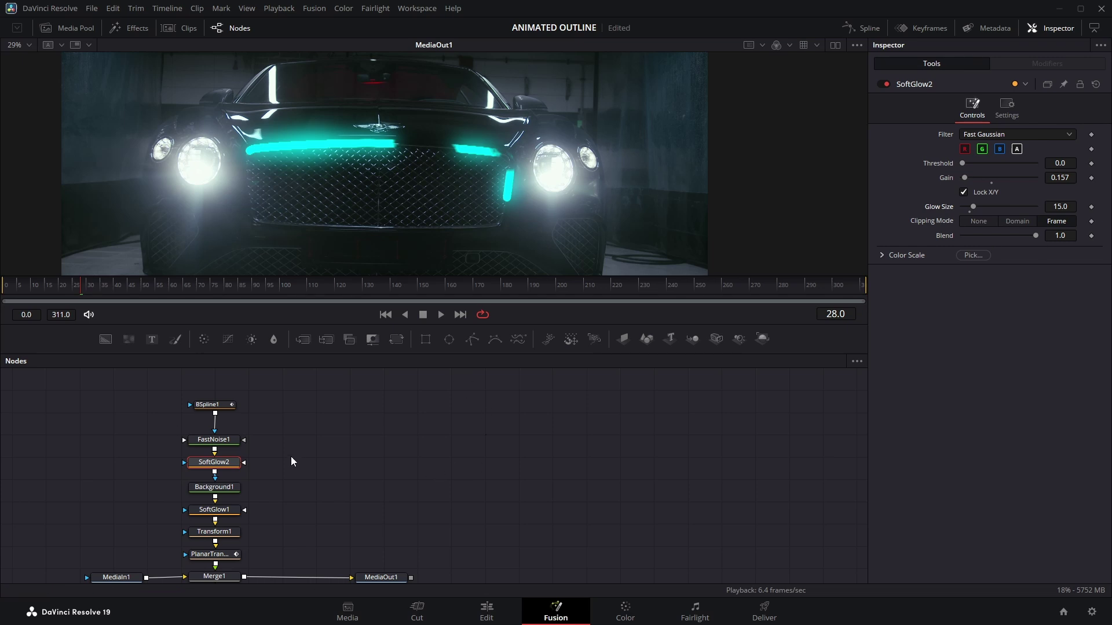
{"action": "left_click", "coordinate": [230, 441]}
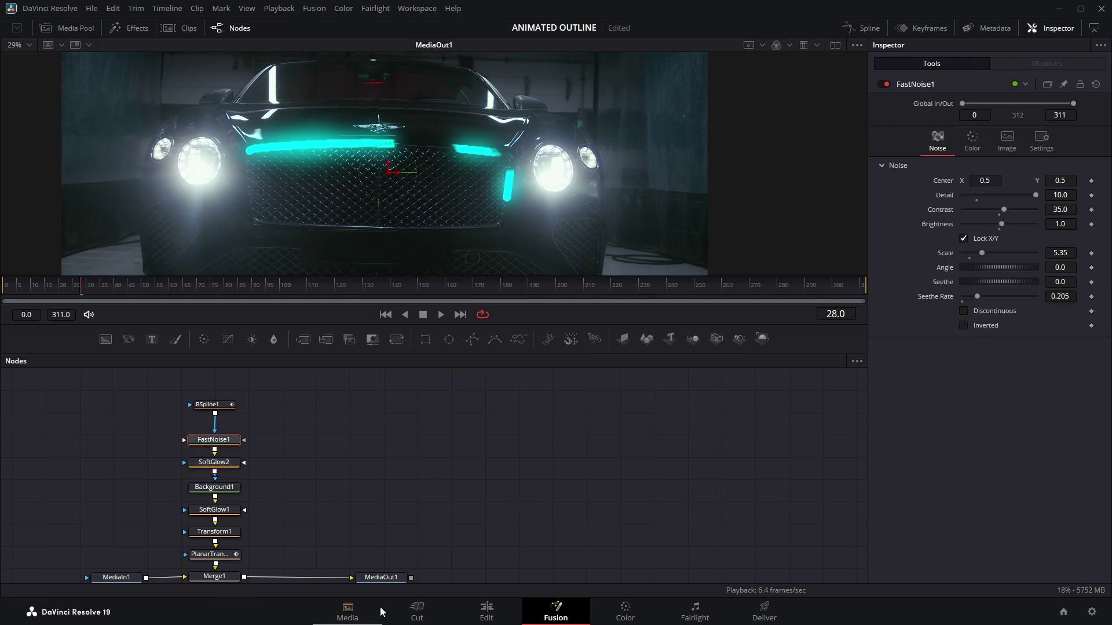
Step: Switch to the Edit page, return to the start of the timeline and preview the clip full screen
{"action": "left_click", "coordinate": [485, 609]}
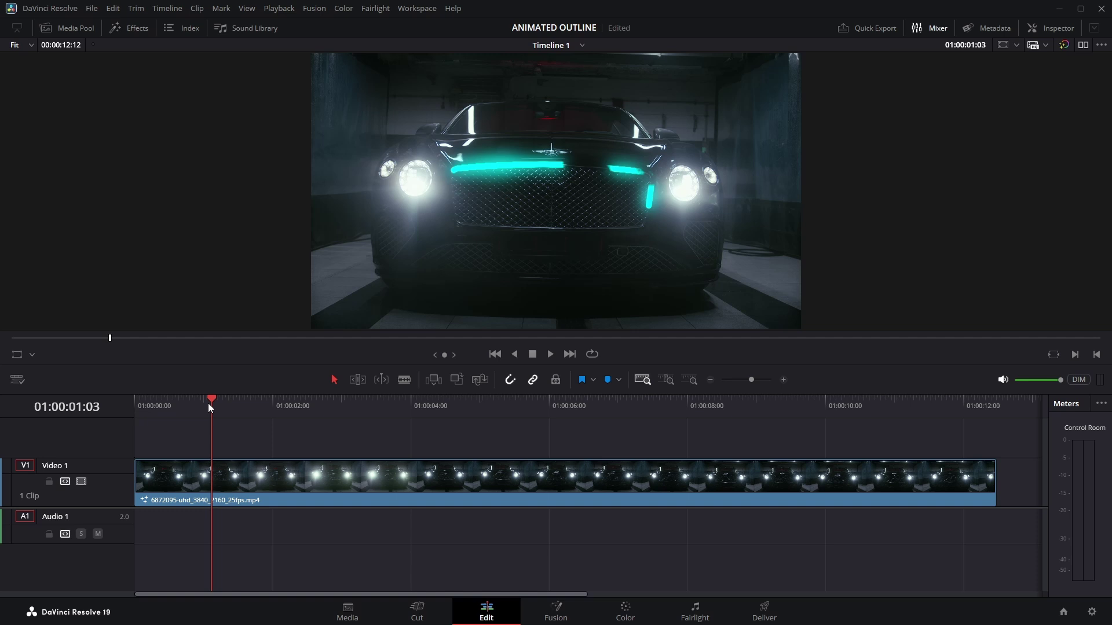
{"action": "left_click_drag", "start_coordinate": [214, 399], "coordinate": [134, 408]}
{"action": "key", "text": "p"}
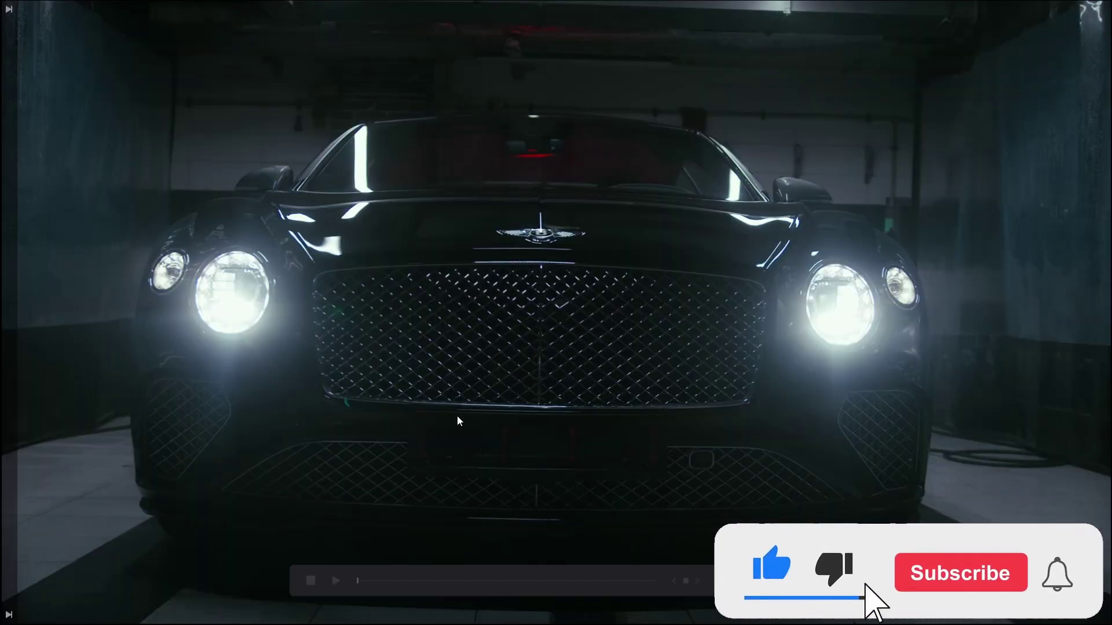